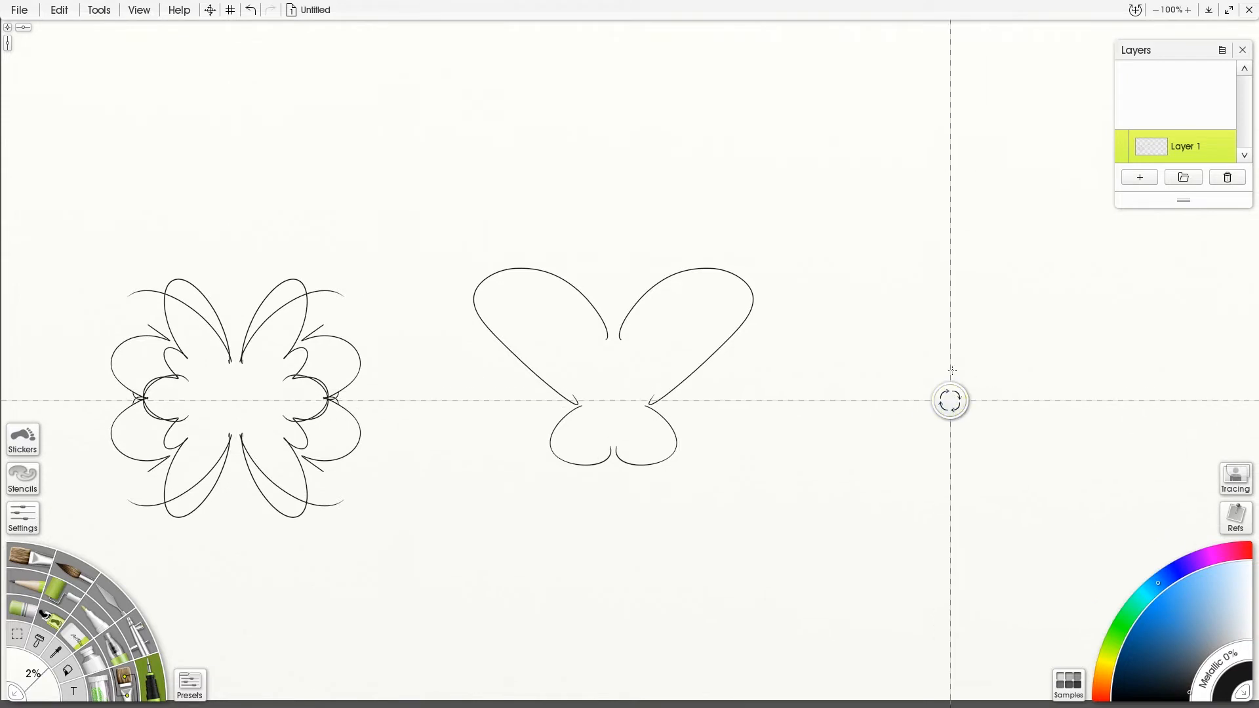
Step: Move the symmetry centre to the upper middle of the canvas and clear the test drawings from the layer
mouse_move(951, 400)
left_mouse_down()
mouse_move(419, 231)
mouse_move(499, 438)
mouse_move(537, 244)
left_mouse_up()
left_click(59, 10)
left_click(93, 316)
Step: Set the symmetry to five rotational segments and draw curved pinwheel arms around the centre
right_click(498, 437)
left_click(548, 588)
left_click_drag(418, 267, 514, 211)
Step: Change the symmetry to three segments and move its centre to the empty area beside the pinwheel
right_click(536, 244)
left_click(603, 395)
right_click(537, 243)
left_click(600, 395)
right_click(536, 243)
left_click(535, 276)
mouse_move(537, 245)
left_mouse_down()
mouse_move(863, 424)
mouse_move(923, 386)
left_mouse_up()
Step: Draw curved hooks, long arcs and straight rays around the three-segment symmetry centre
left_click_drag(835, 403, 799, 396)
left_click_drag(863, 459, 743, 599)
left_click_drag(709, 488, 758, 330)
left_click_drag(798, 388, 656, 318)
left_click_drag(801, 390, 640, 394)
left_click_drag(807, 396, 696, 434)
Step: Clear the layer and set up two-way mirror symmetry about a vertical axis near the middle of the canvas
left_click_drag(866, 422, 319, 414)
key("Delete")
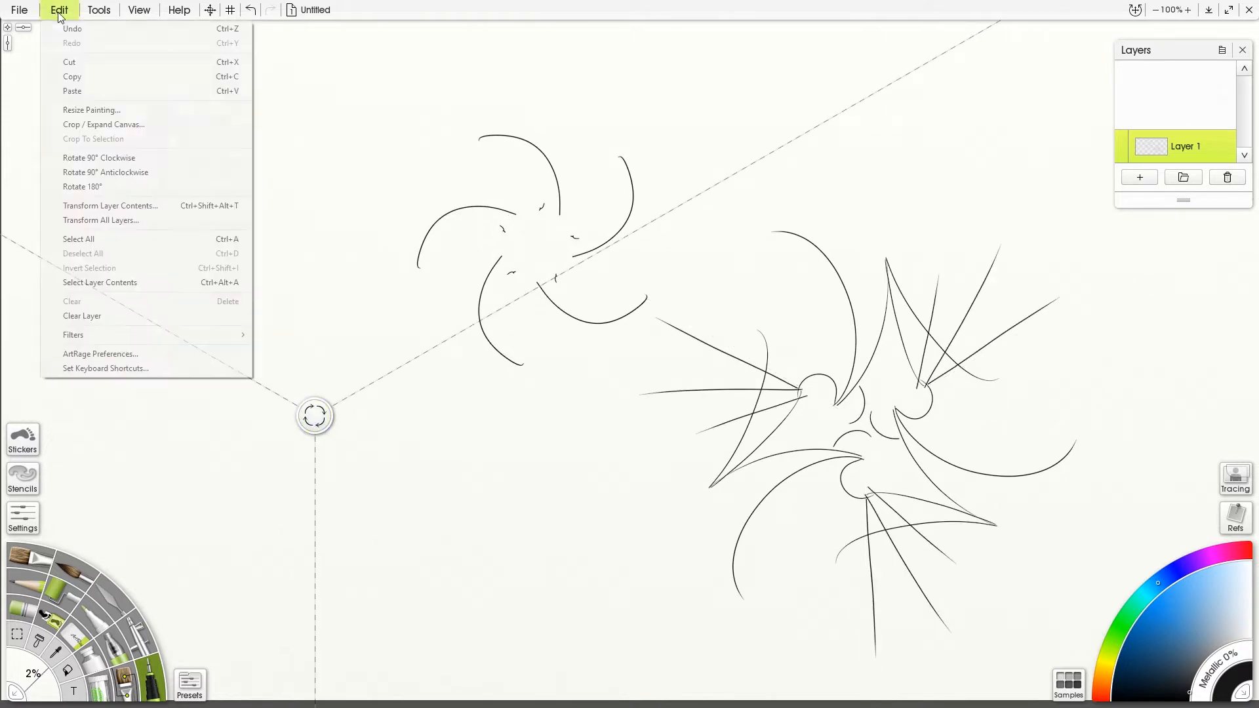
right_click(315, 417)
left_click(394, 565)
left_click_drag(314, 416, 556, 402)
right_click(556, 401)
left_click(600, 506)
Step: Sketch the mirrored eyebrows, eyes and nose of a face around the symmetry axis
mouse_move(594, 333)
left_mouse_down()
mouse_move(688, 303)
mouse_move(700, 315)
left_mouse_up()
left_click_drag(610, 378, 689, 357)
left_click_drag(652, 352, 693, 378)
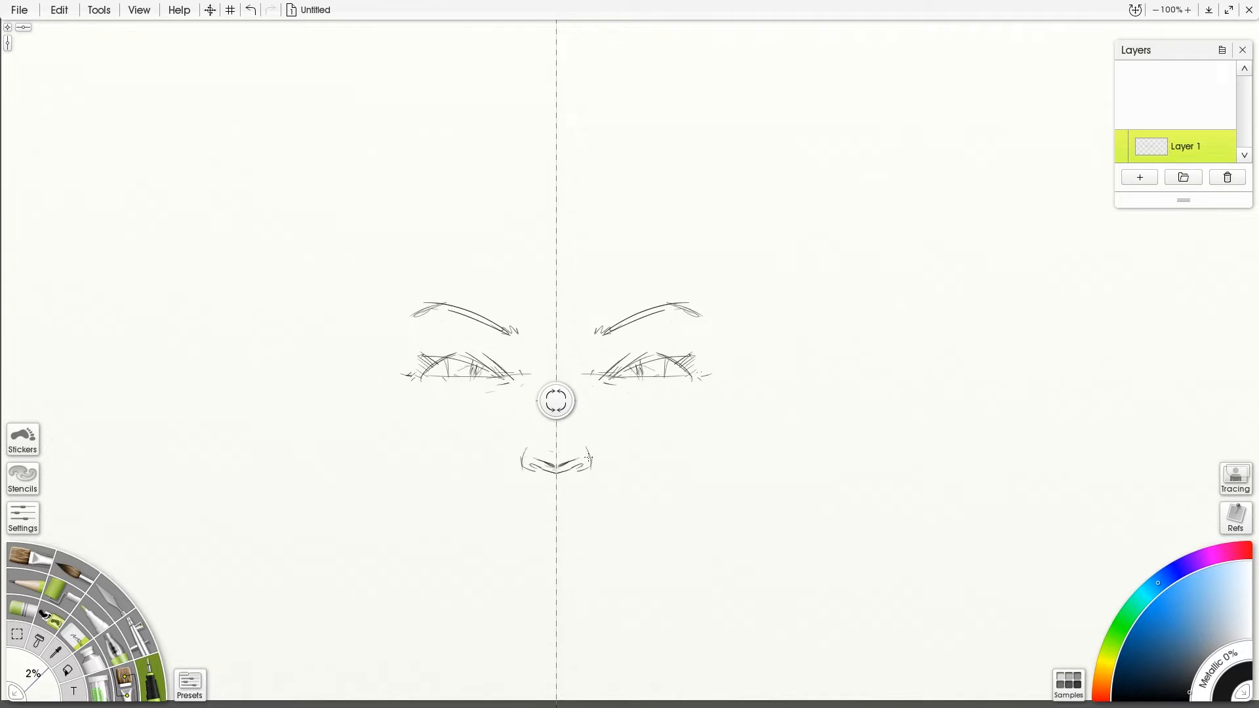
Step: Erase the extra strokes at the nose tip and sketch the mirrored lips below it
left_click(76, 635)
left_click_drag(556, 452, 561, 463)
left_click(151, 681)
right_click(556, 401)
left_click(603, 402)
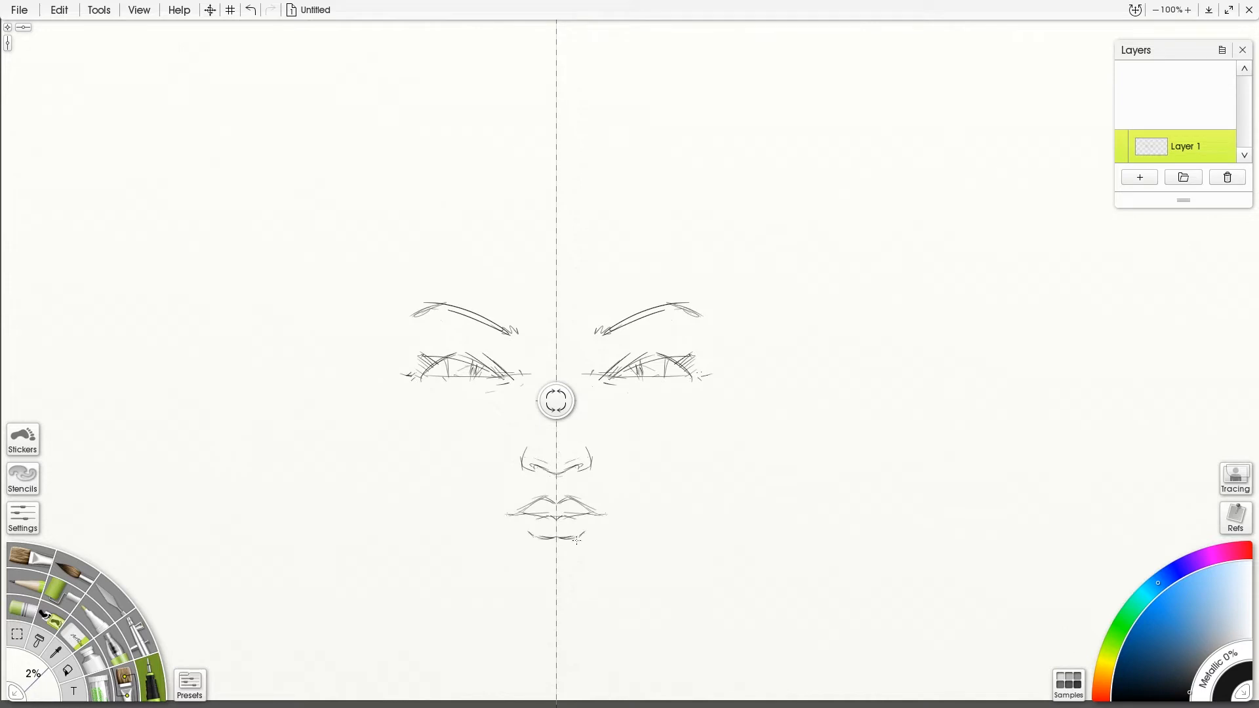
Step: Sketch the cheek lines, ears, jawline and chin of the face
left_click_drag(714, 400, 676, 475)
left_click_drag(740, 380, 715, 485)
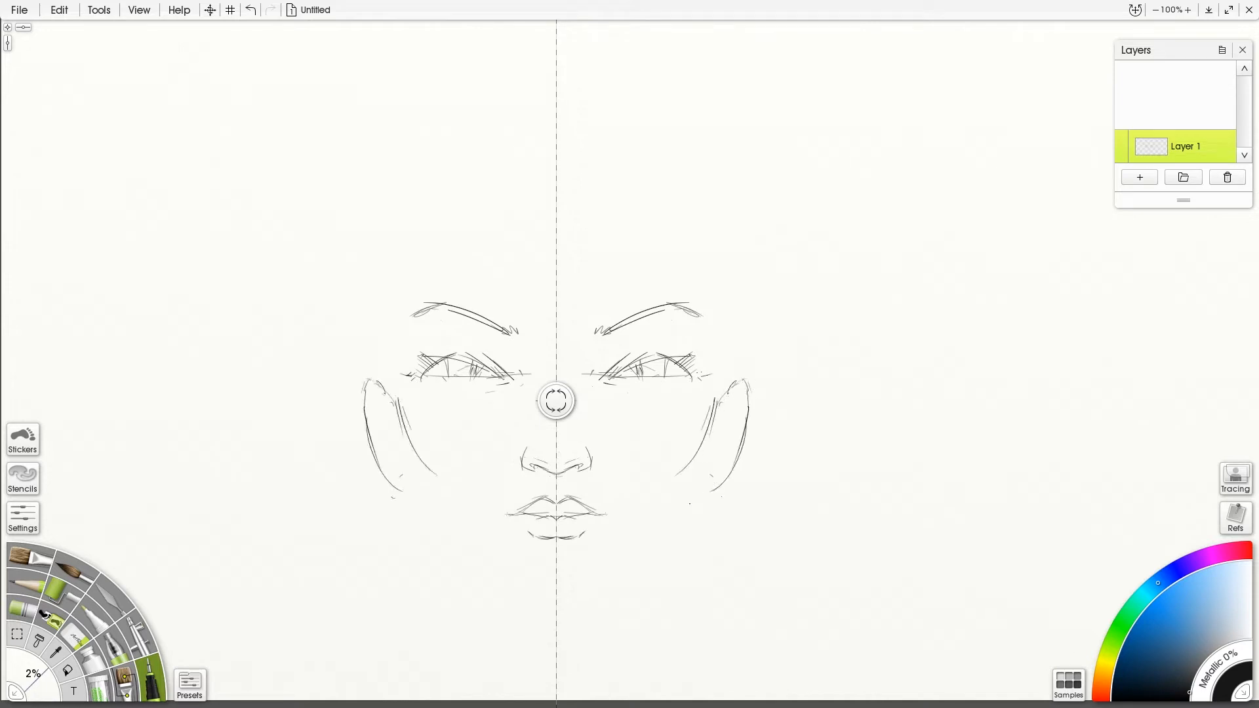
key("ctrl+t")
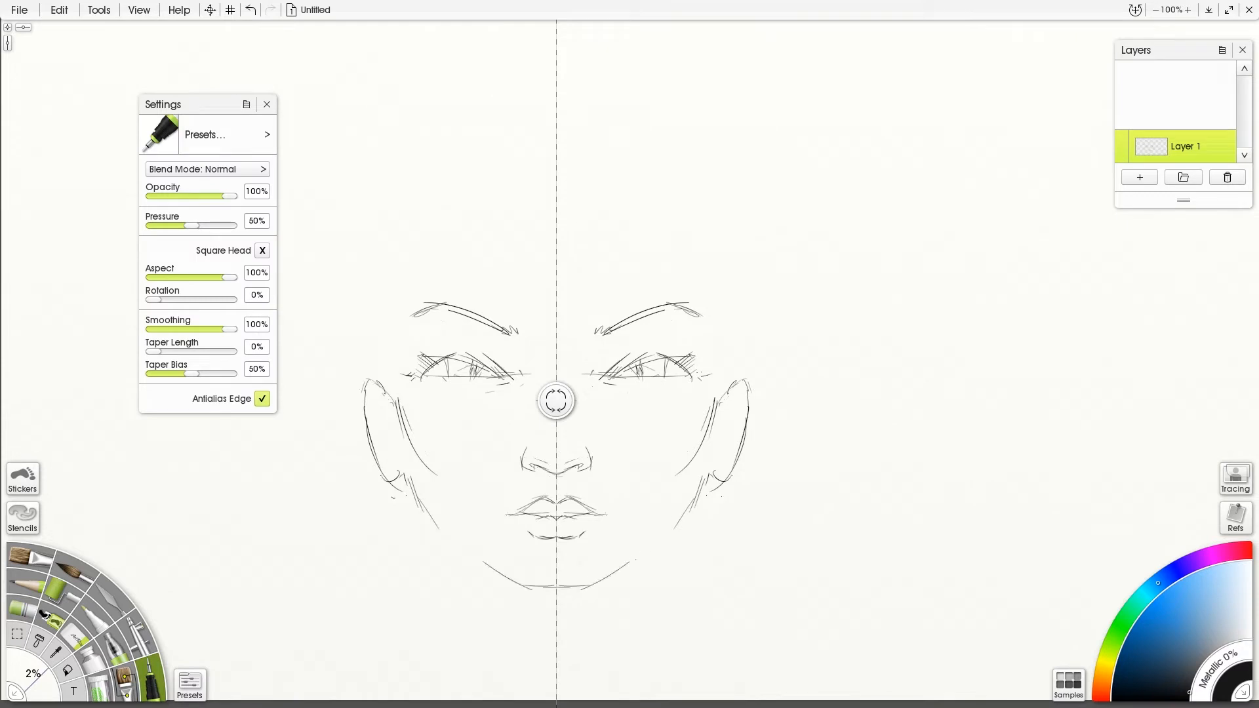
Step: Turn off the drawing symmetry
left_click(59, 10)
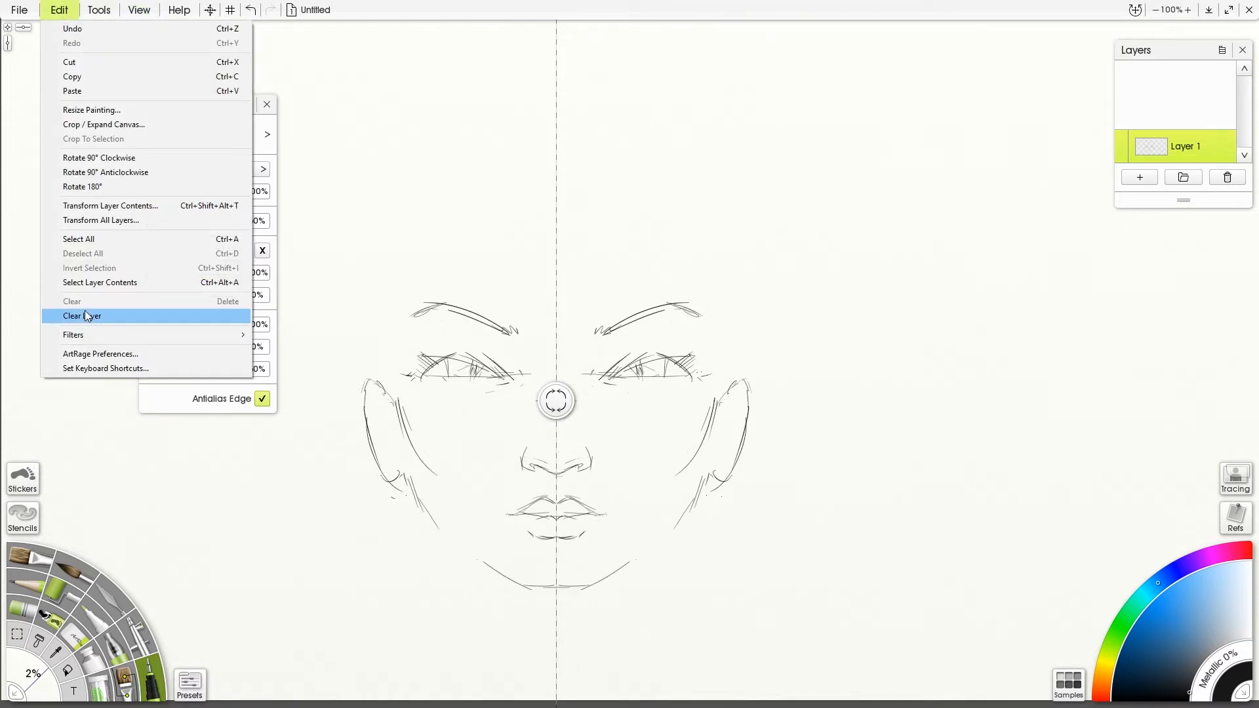
left_click(99, 10)
mouse_move(136, 235)
left_click(321, 231)
Step: Select the eyes and eyebrows with a rectangular selection
left_click(17, 634)
mouse_move(319, 243)
left_mouse_down()
mouse_move(612, 591)
mouse_move(782, 642)
left_mouse_up()
left_click(865, 392)
left_click_drag(362, 264, 717, 390)
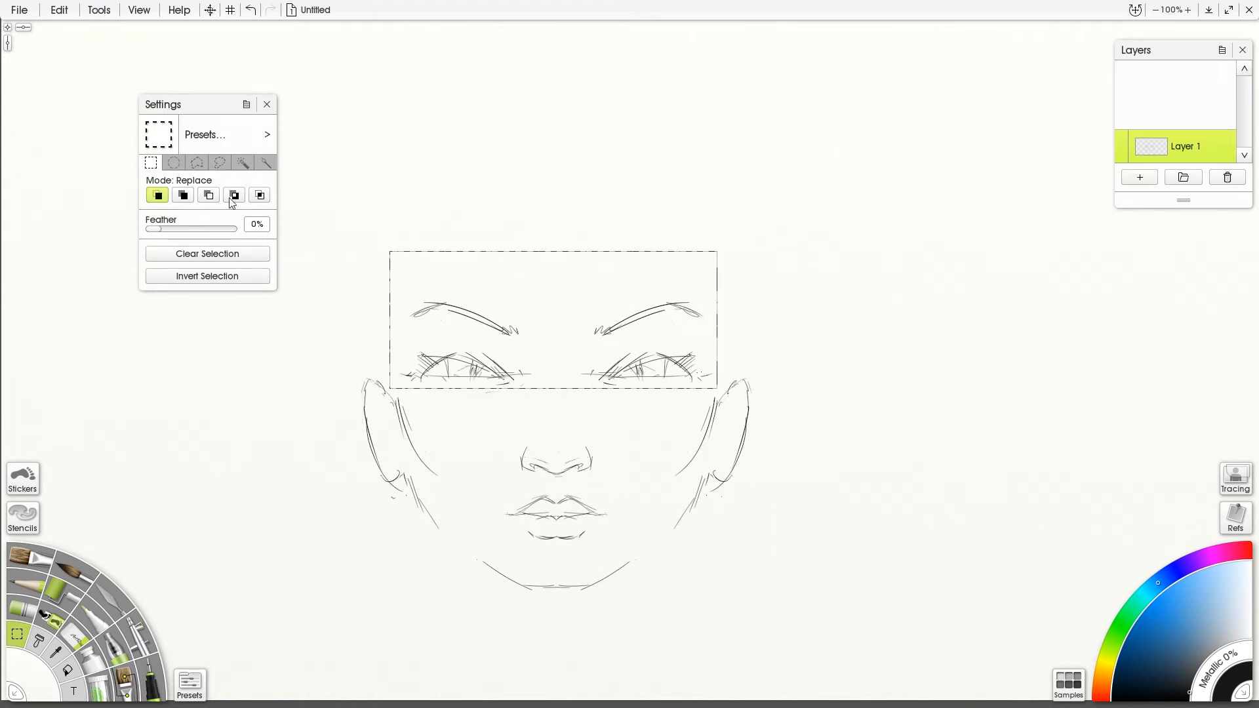
Step: Transform the selected eyes and eyebrows by pulling in their upper corners and narrowing them, apply it and deselect
left_click(210, 10)
left_click_drag(559, 287, 559, 291)
left_click_drag(712, 303, 694, 303)
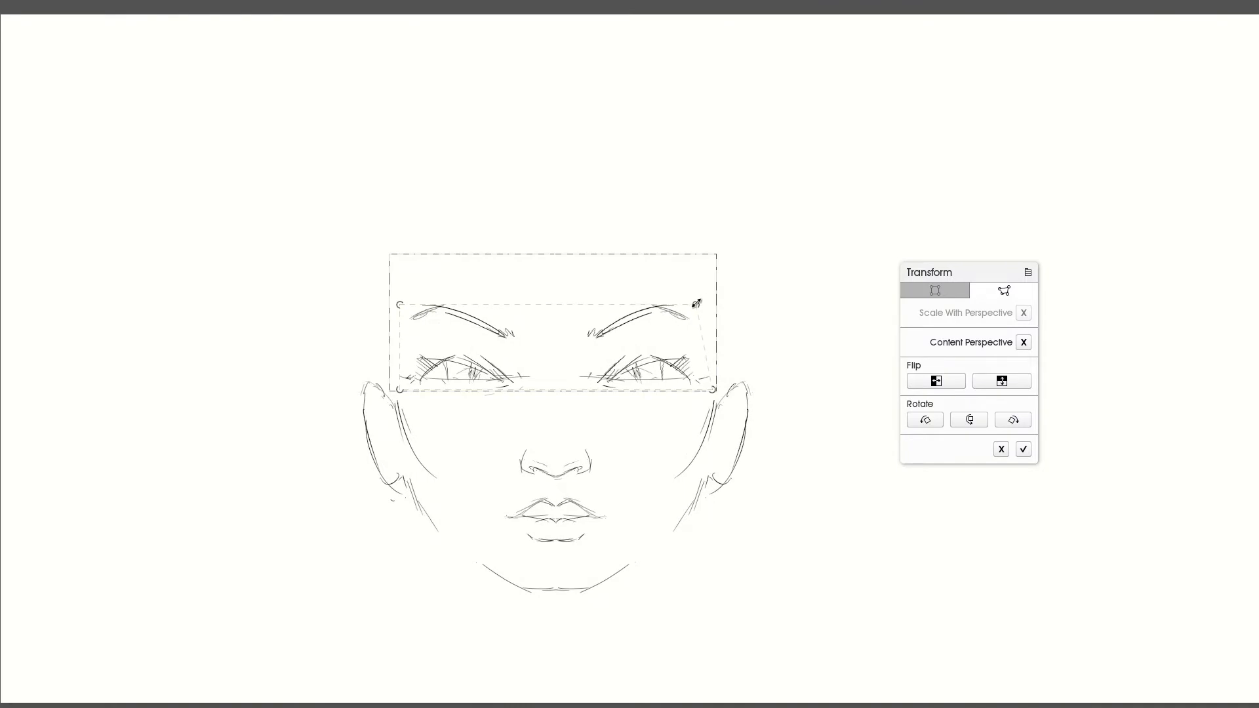
left_click_drag(400, 304, 410, 303)
left_click(948, 293)
left_click_drag(715, 348, 702, 349)
key("Return")
left_click(59, 9)
left_click(86, 253)
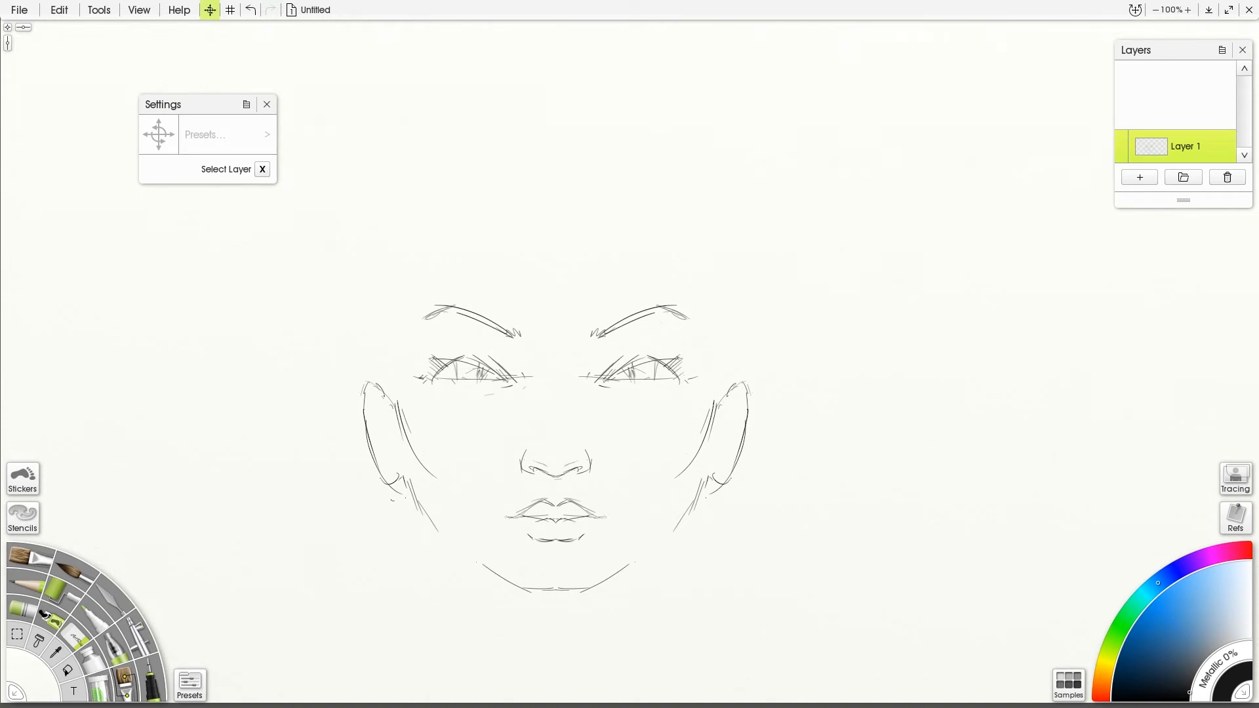
Step: Add a new layer above the sketch and select the Custom Brush with a light orange colour
left_click(1140, 177)
left_click(1132, 148)
left_click(1139, 115)
left_click(1101, 687)
left_click(1201, 581)
left_click(128, 684)
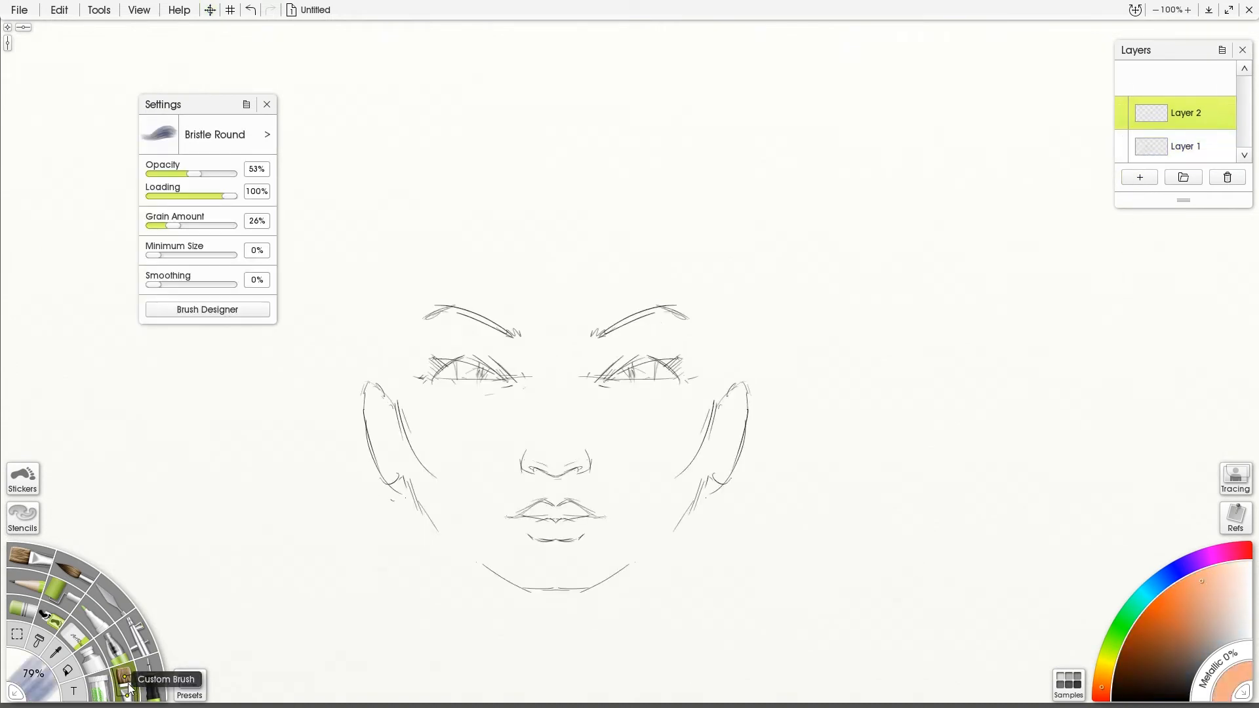
Step: Choose the Dots preset from the Textures group and paint freckles on the right-hand cheek
left_click(190, 687)
left_click(97, 224)
left_click(186, 185)
left_click_drag(675, 444, 649, 452)
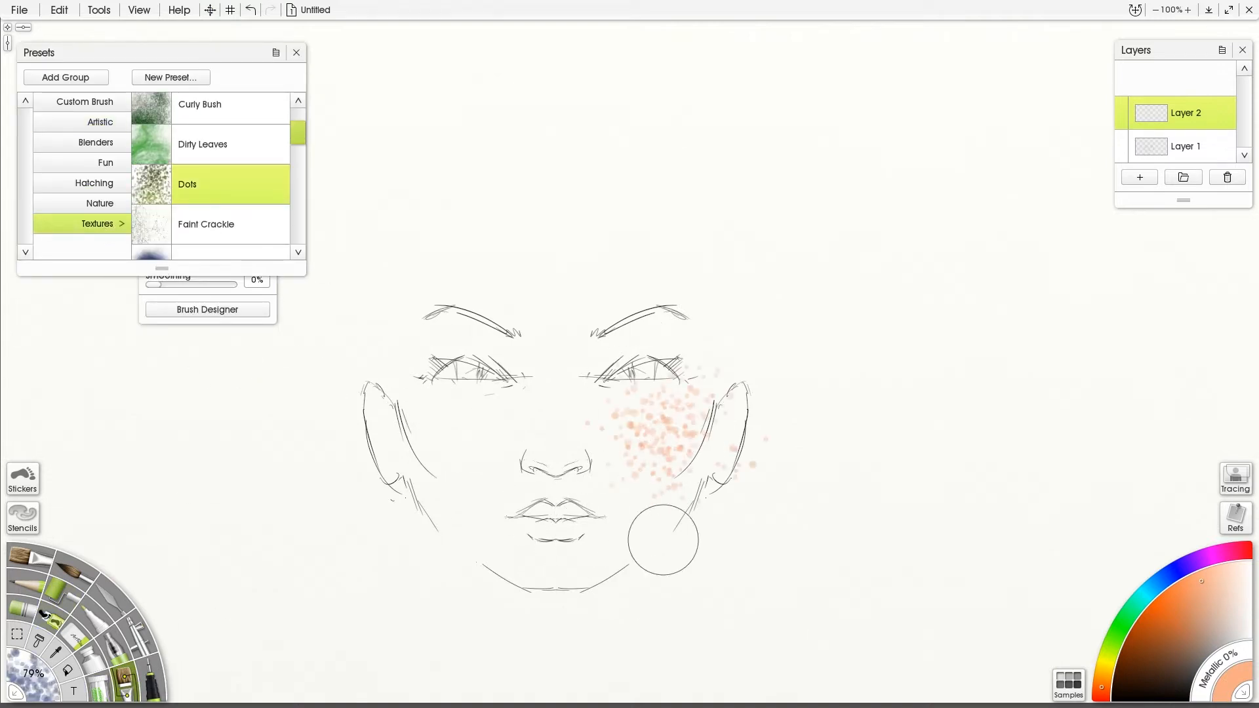
Step: Turn symmetry back on and paint freckles over the cheeks, forehead and chin
left_click(99, 10)
mouse_move(197, 233)
left_click(315, 233)
left_click_drag(629, 406, 655, 459)
mouse_move(606, 334)
left_mouse_down()
mouse_move(562, 304)
mouse_move(537, 262)
left_mouse_up()
left_click_drag(588, 555, 616, 649)
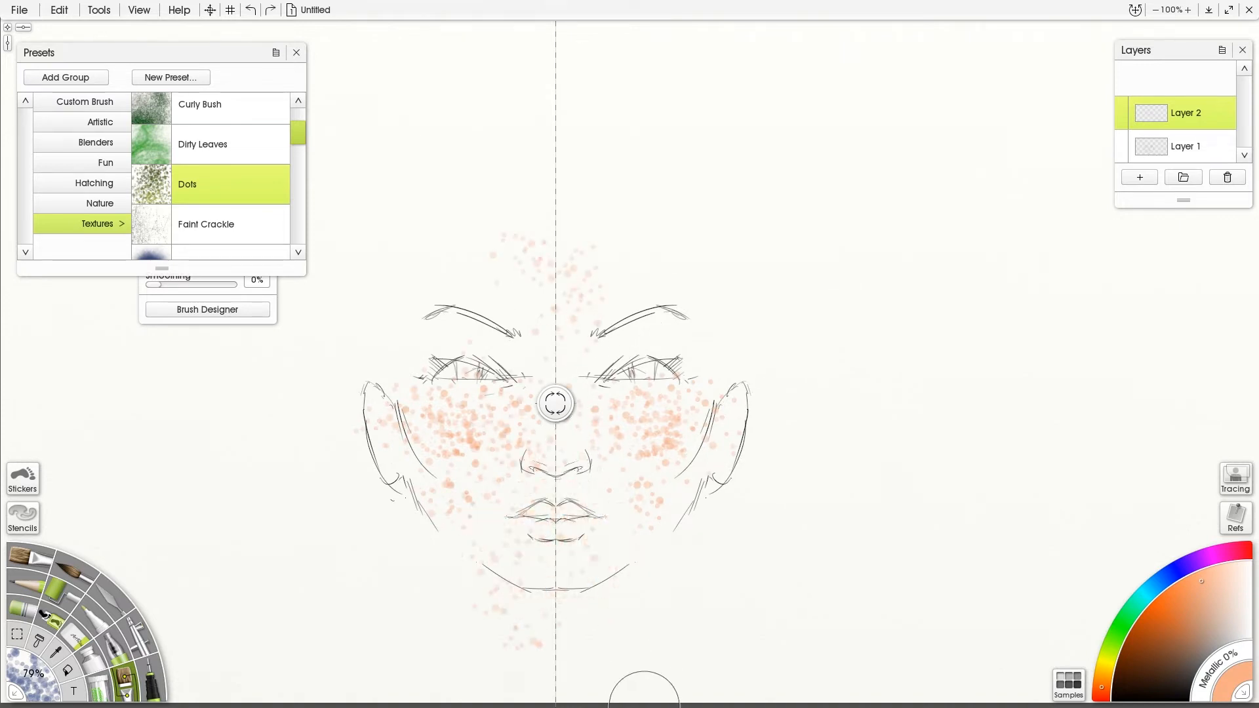
Step: Add a new layer between the sketch and the freckles and switch to the pastel tool
left_click(1185, 147)
left_click(1139, 177)
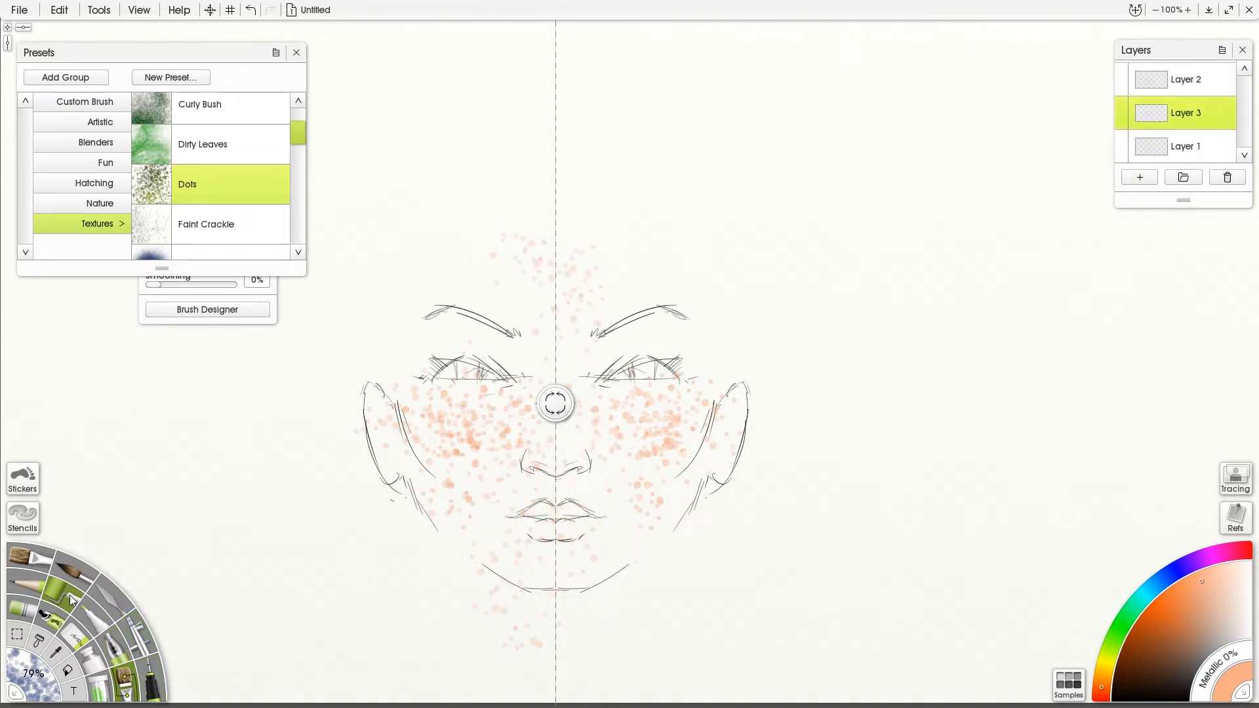
left_click(71, 604)
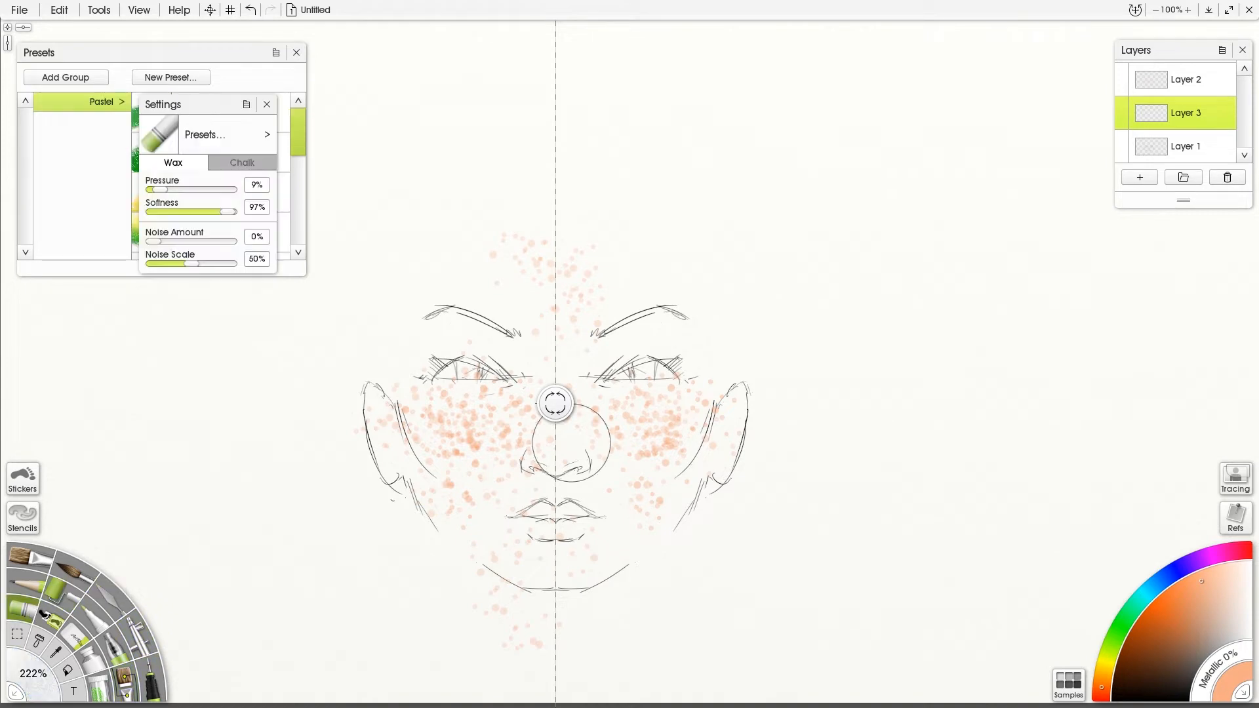
left_click(1219, 598)
left_click_drag(670, 419, 624, 469)
key("ctrl+z")
Step: Shade the whole face with a pale peach skin tone and change the blend mode of Layer 3
left_click(1237, 586)
mouse_move(676, 426)
left_mouse_down()
mouse_move(648, 413)
mouse_move(655, 342)
mouse_move(576, 520)
mouse_move(691, 430)
mouse_move(734, 419)
left_mouse_up()
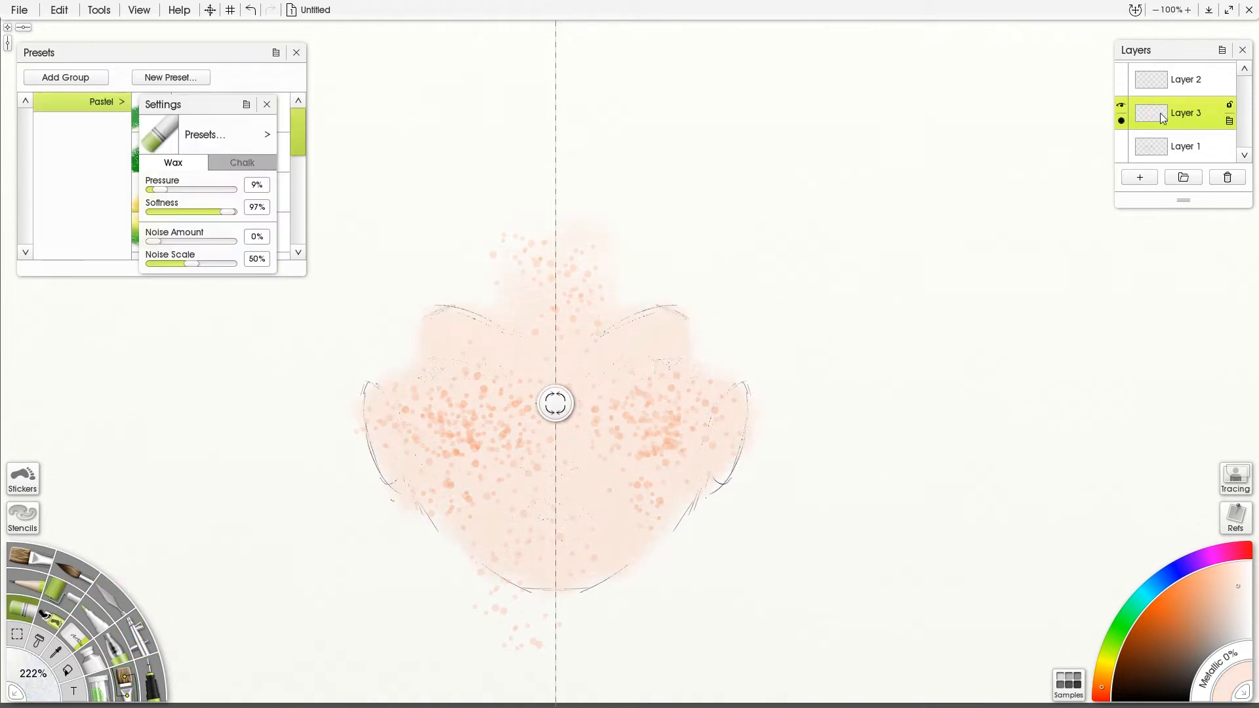
right_click(1134, 114)
mouse_move(1082, 226)
left_click(970, 342)
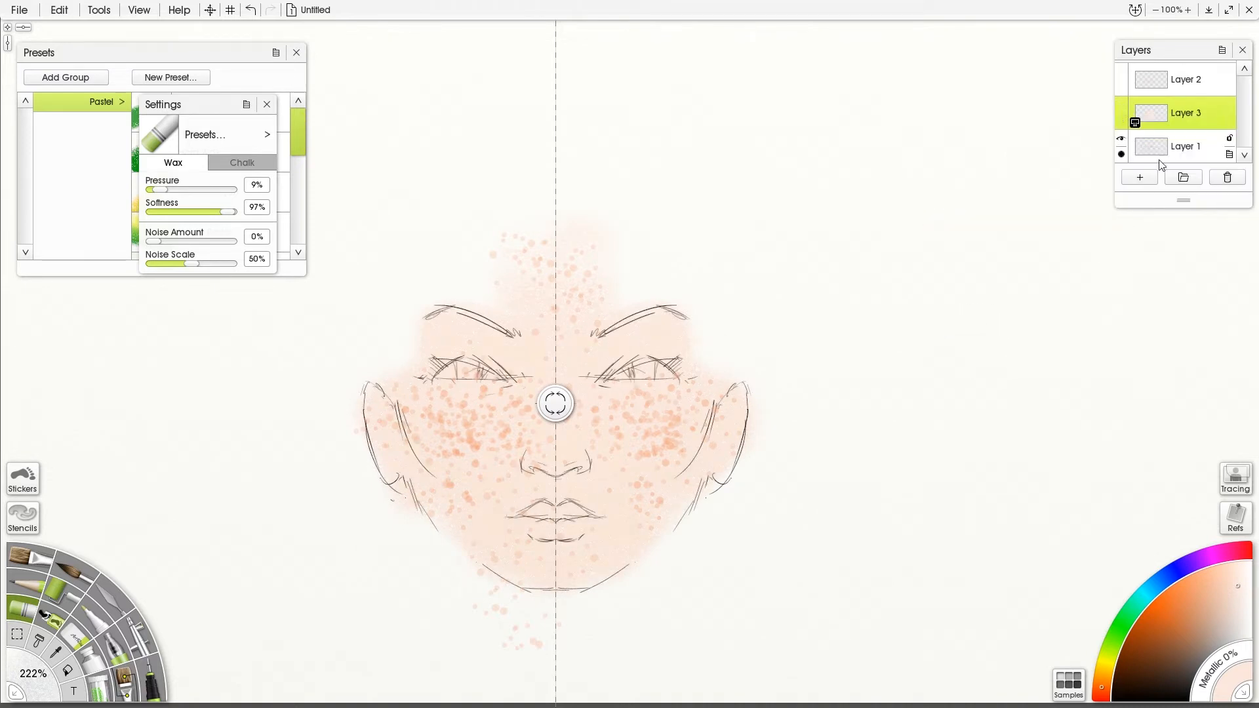
Step: Paint both irises dark green with the Blending Markers pen preset
left_click(82, 614)
left_click(1121, 626)
left_click(1182, 657)
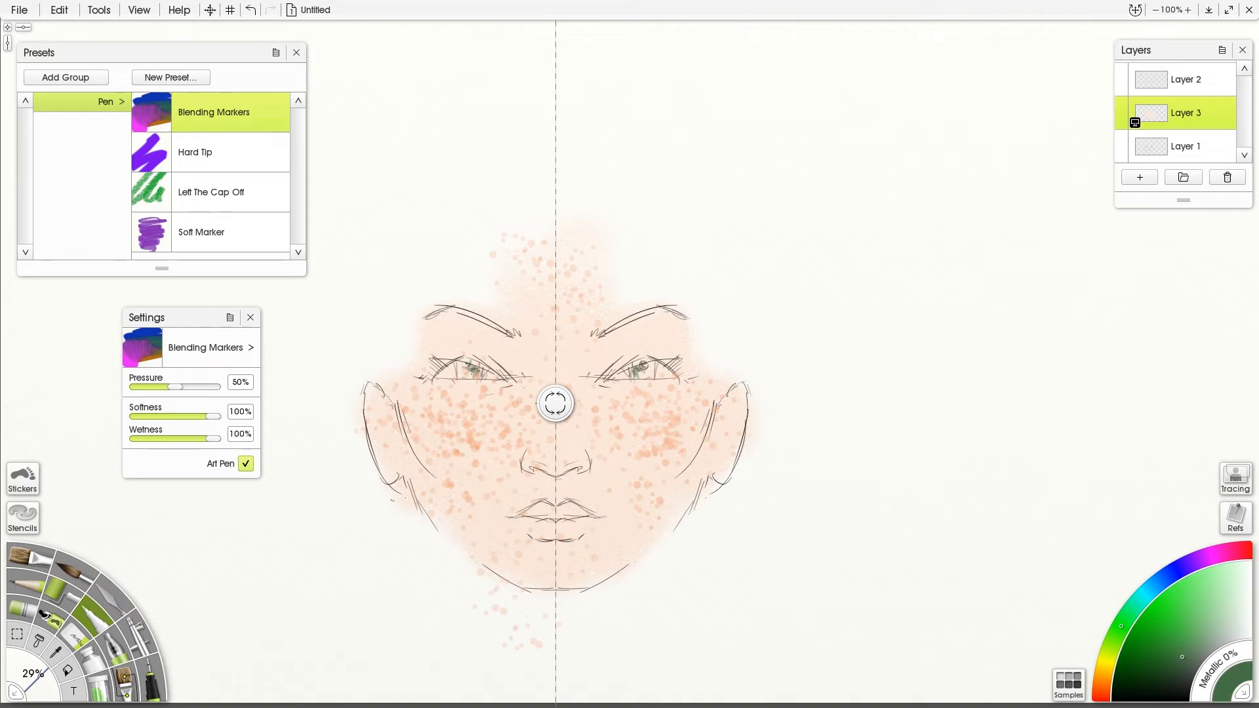
left_click_drag(651, 366, 651, 375)
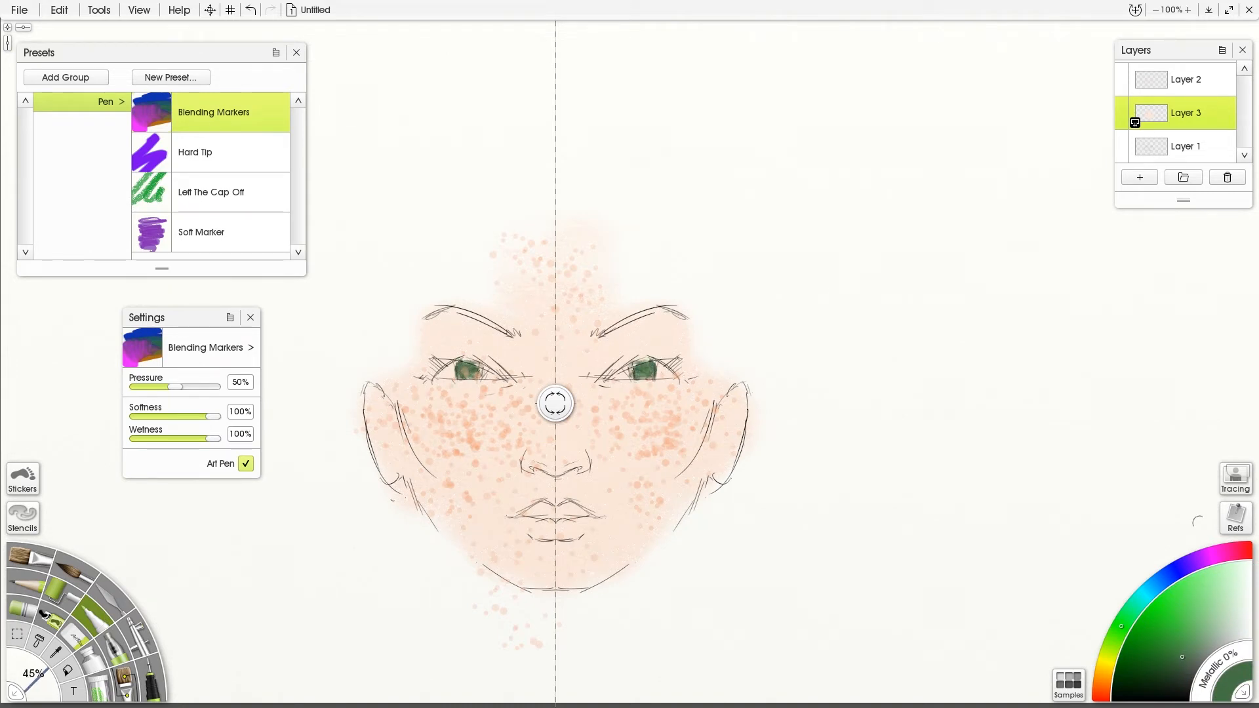
Step: Line the upper eyelids in very dark green and accent the underside of the nose in dark brown
left_click(1178, 687)
mouse_move(635, 362)
left_mouse_down()
mouse_move(611, 379)
mouse_move(675, 377)
left_mouse_up()
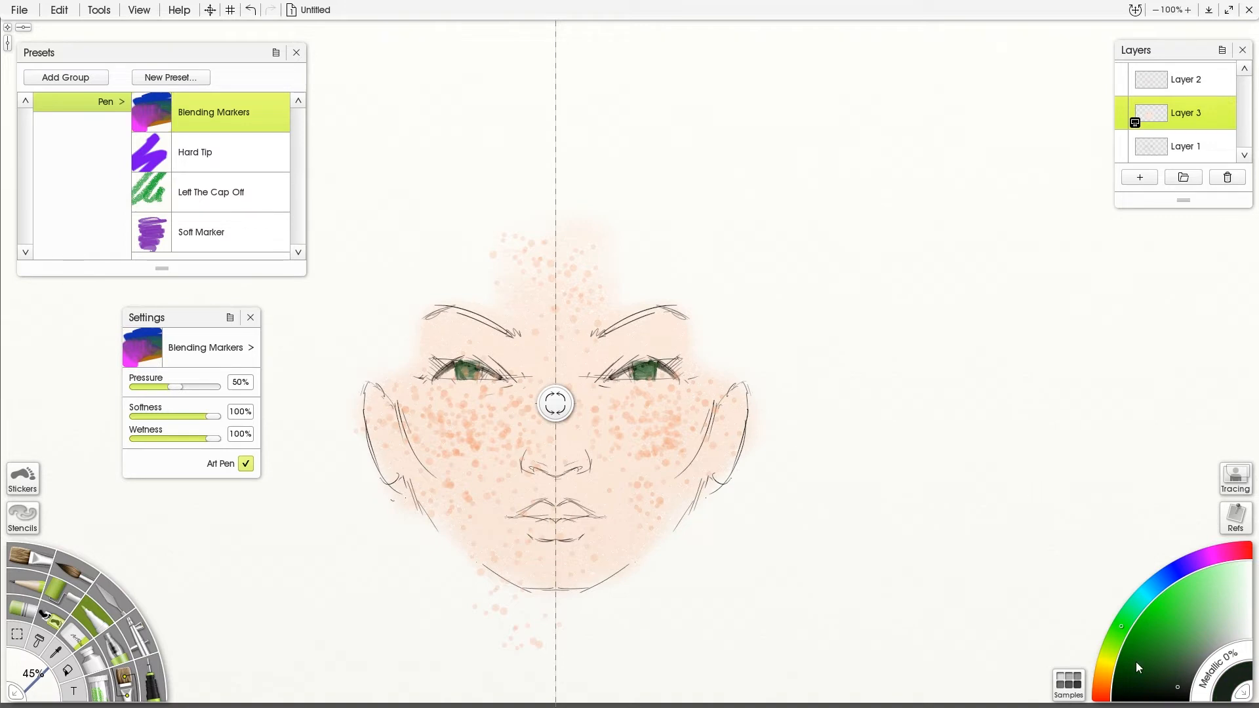
left_click(1102, 684)
left_click(1183, 669)
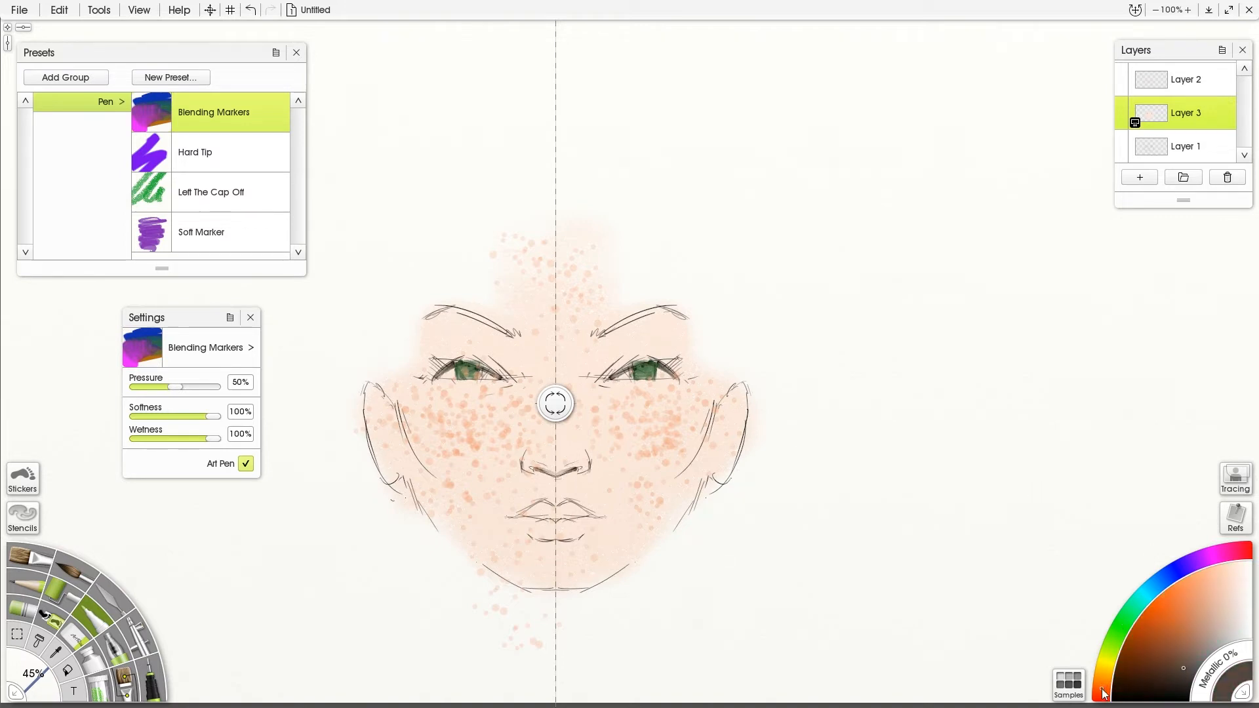
Step: Fill the lips with coral orange and go over the eyebrows in brown
left_click(1197, 590)
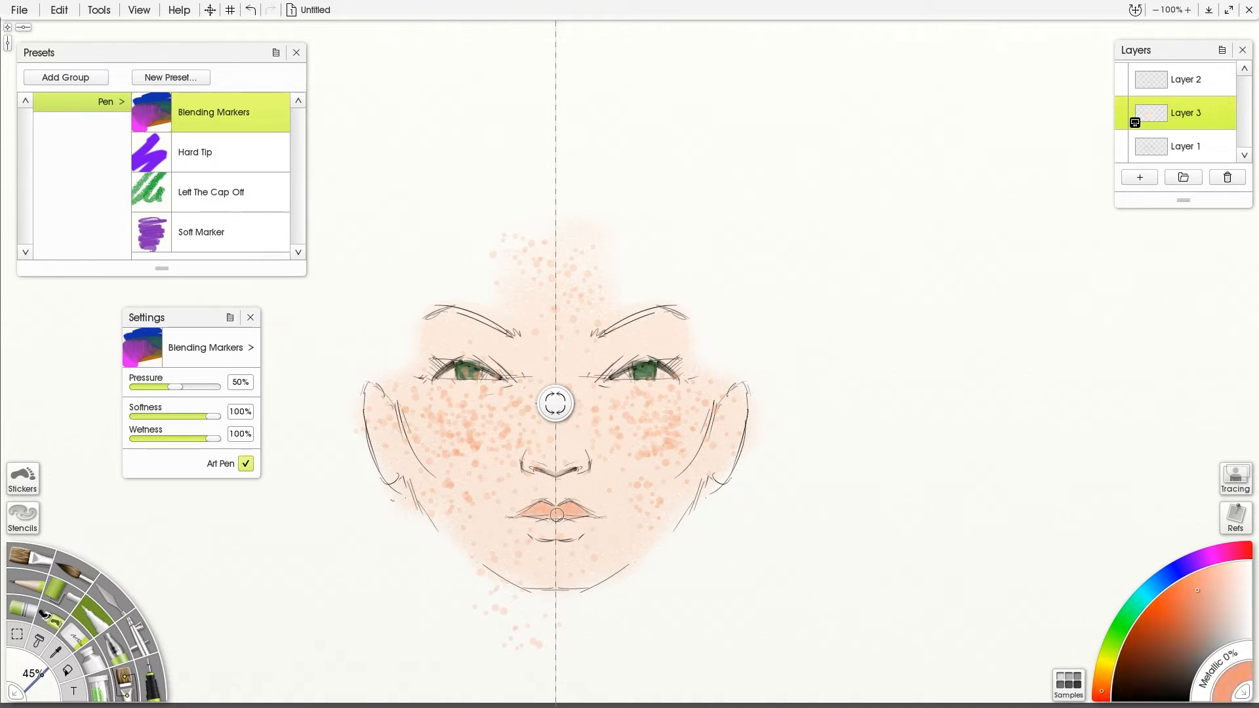
mouse_move(558, 523)
left_mouse_down()
mouse_move(580, 525)
mouse_move(569, 536)
left_mouse_up()
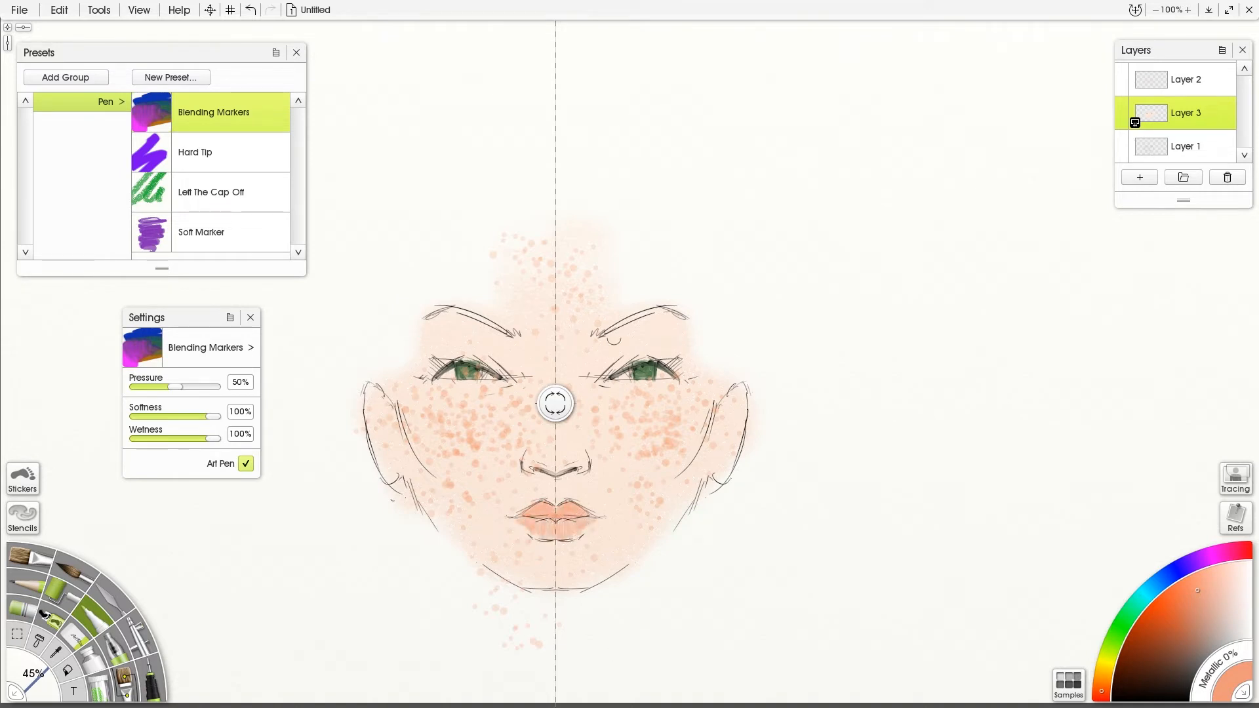
left_click(1186, 664)
mouse_move(593, 335)
left_mouse_down()
mouse_move(639, 313)
mouse_move(692, 316)
left_mouse_up()
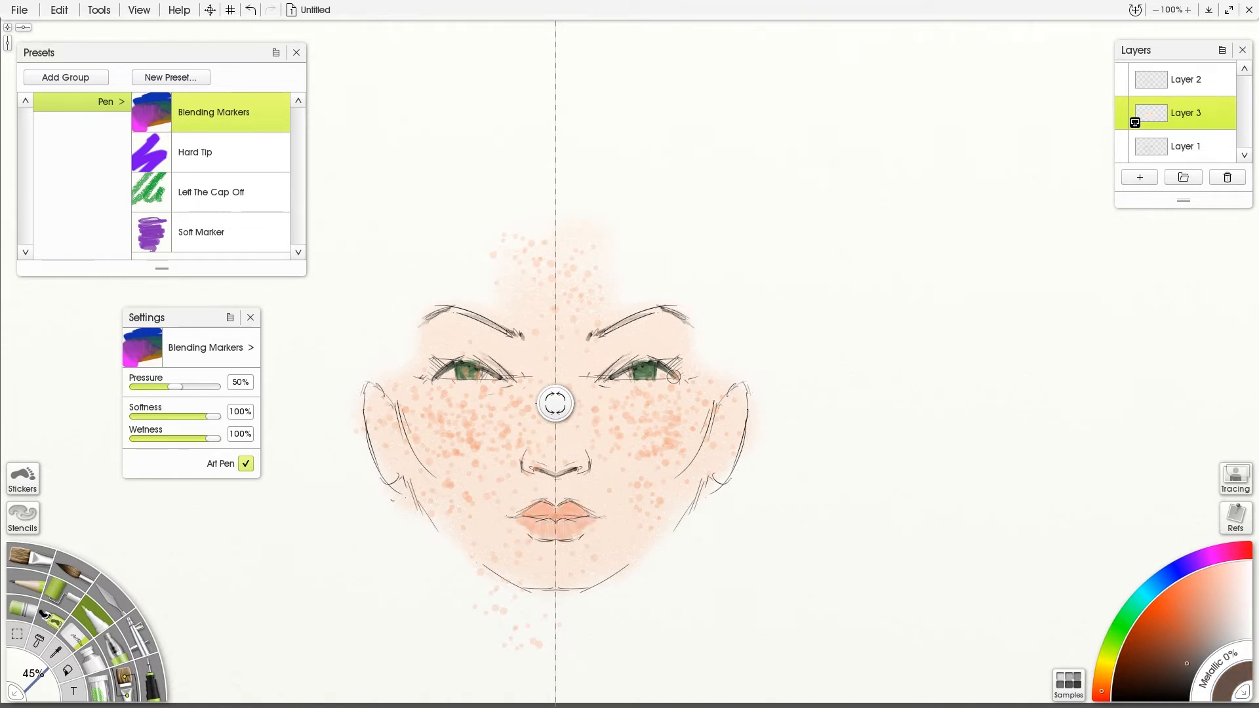
Step: Add highlights to the irises with the sampled paper colour and darken the pupils and outer lashes in dark grey
left_click(771, 360, "alt")
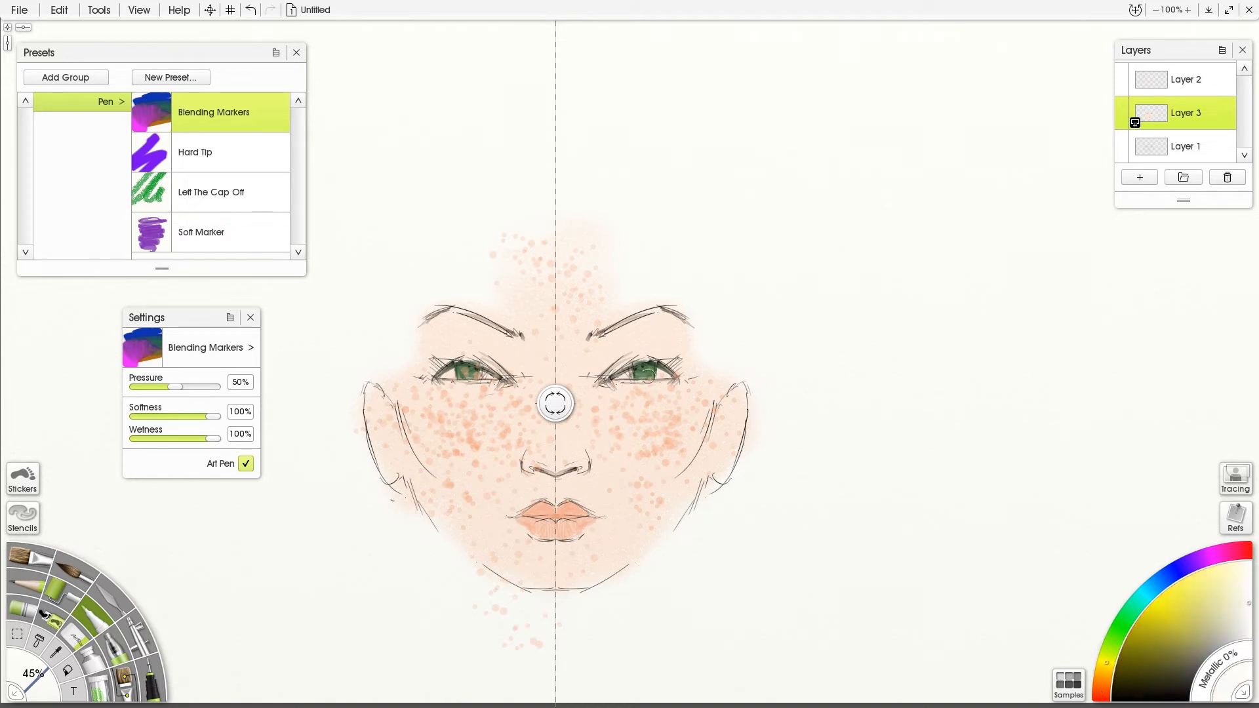
left_click(1192, 678)
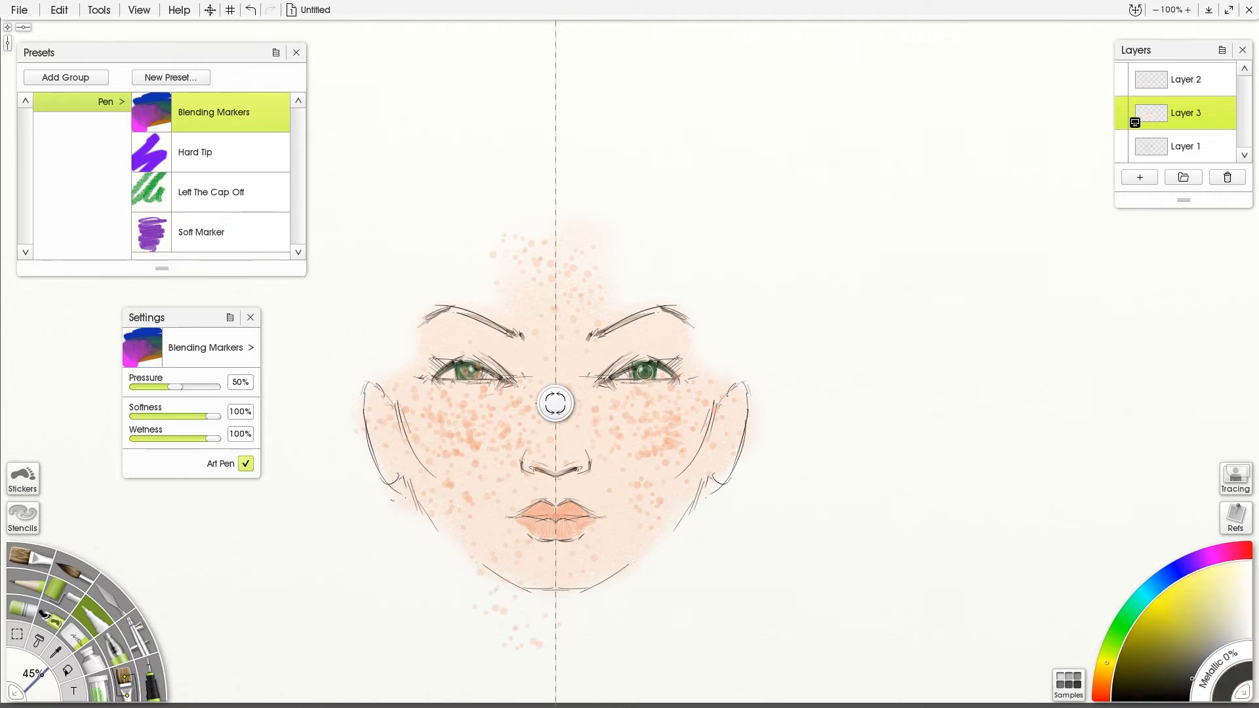
Step: Change the blend mode of the freckle layer, Layer 2
left_click(1185, 79)
left_click(1225, 93)
mouse_move(1049, 187)
left_click(951, 188)
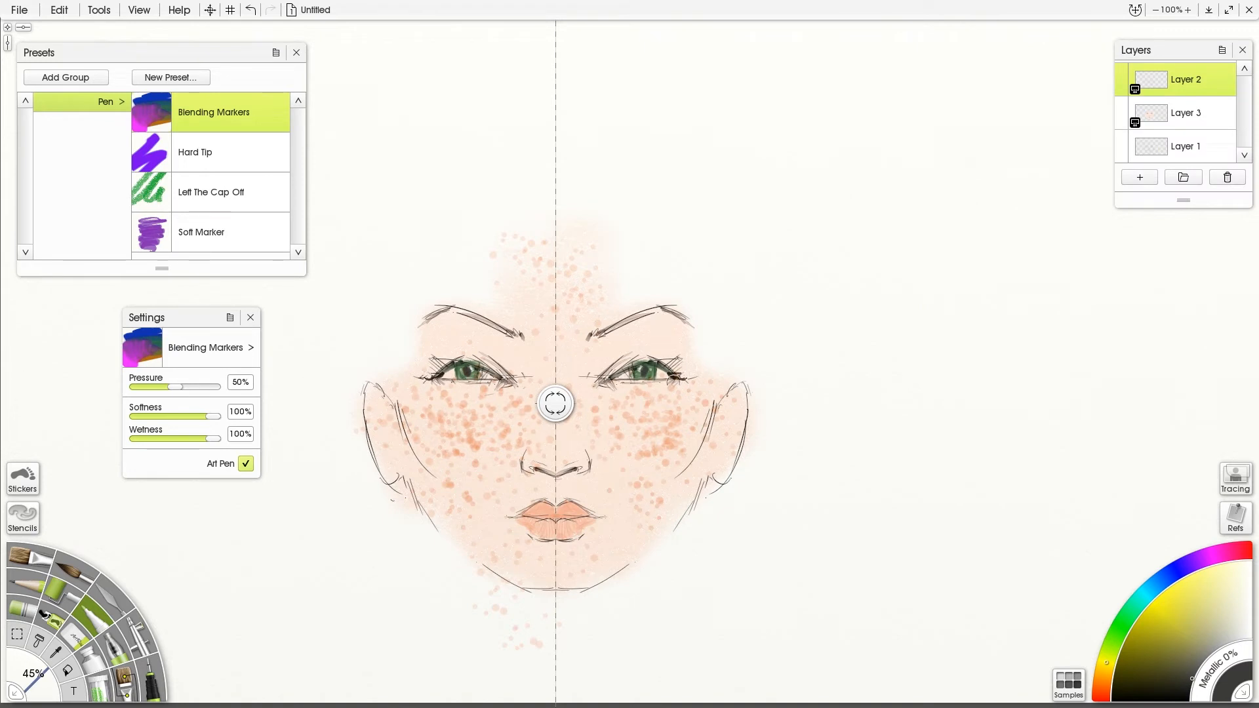
Step: Thicken the eyebrows in dark grey and draw hoop earrings in the green sampled from the iris
left_click_drag(591, 338, 688, 315)
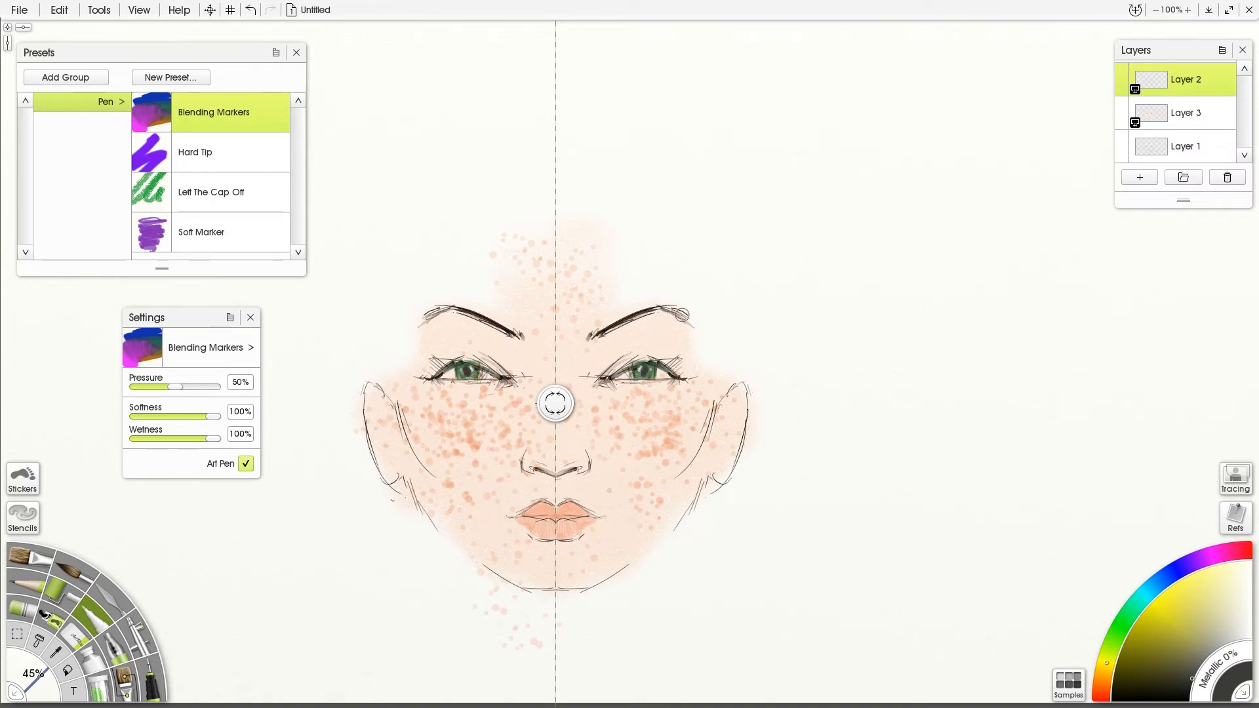
left_click(698, 469, "alt")
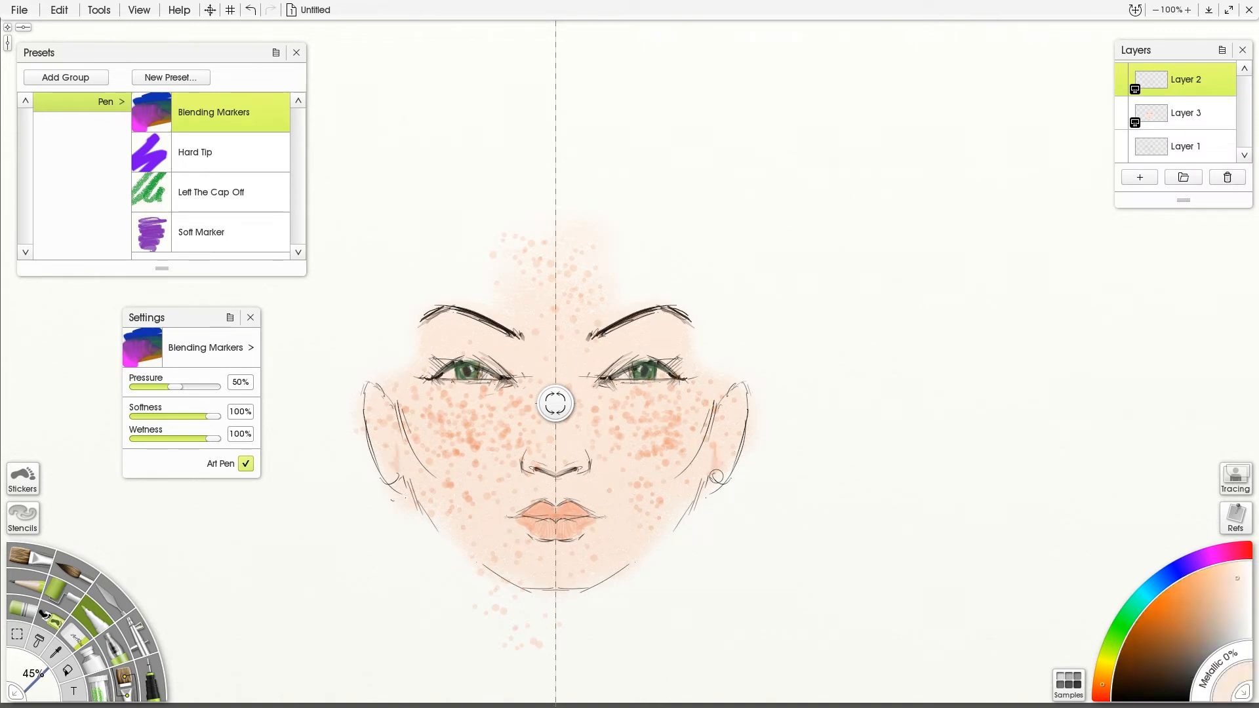
left_click(645, 371, "alt")
left_click_drag(722, 480, 709, 502)
Step: Turn off the mirror symmetry for the finished face
right_click(557, 405)
left_click(561, 415)
left_click(93, 9)
left_click(340, 167)
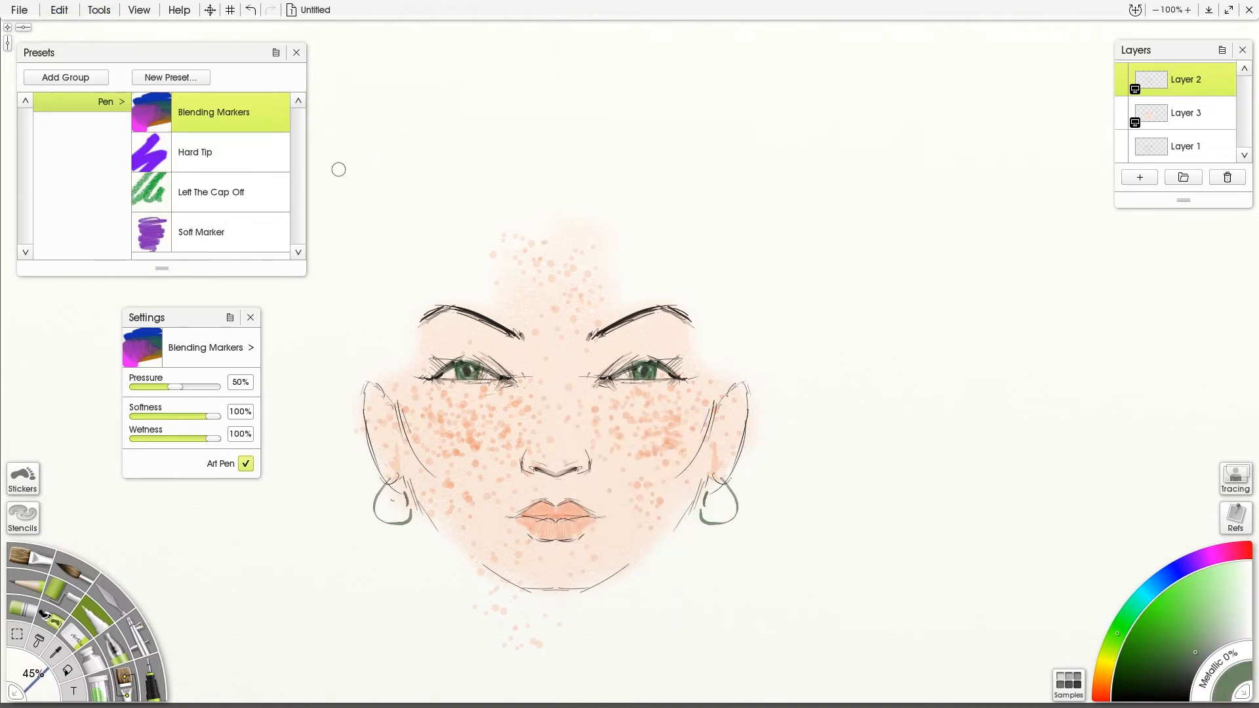
left_click(59, 9)
left_click(124, 333)
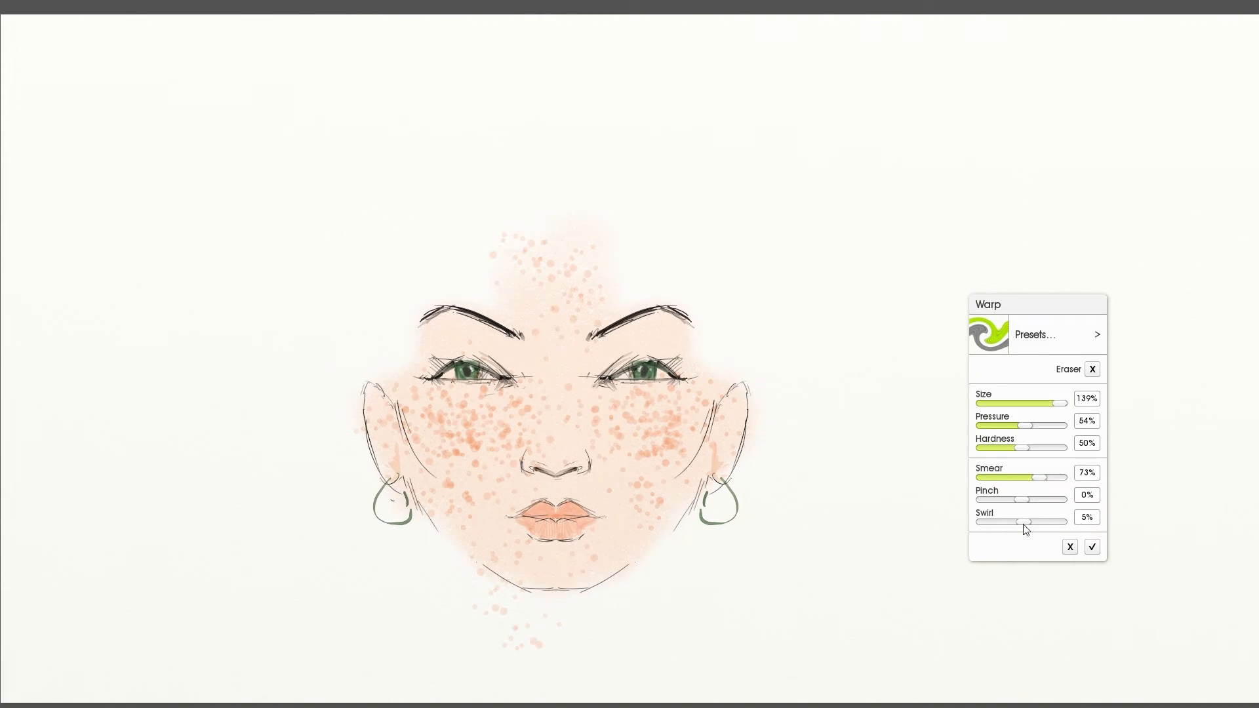
left_click_drag(564, 404, 728, 411)
left_click_drag(636, 534, 594, 527)
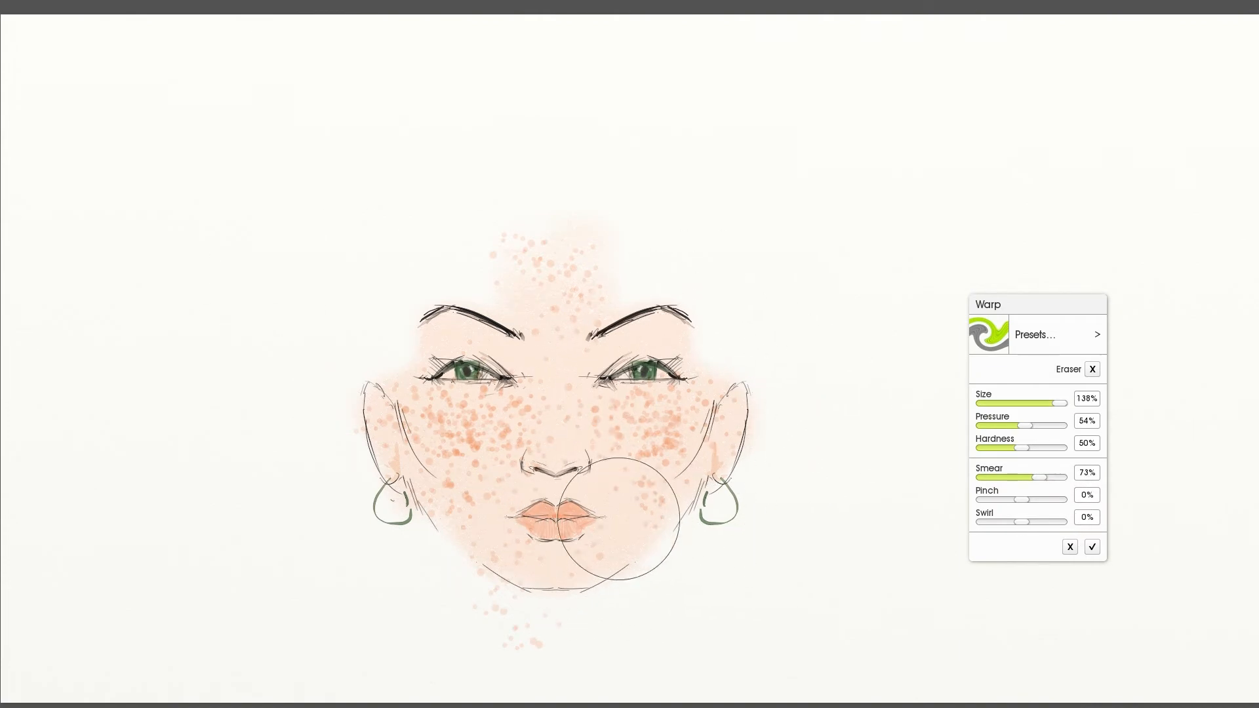
left_click(1070, 546)
Step: Merge the freckle and colour layers down into the sketch layer
right_click(1223, 92)
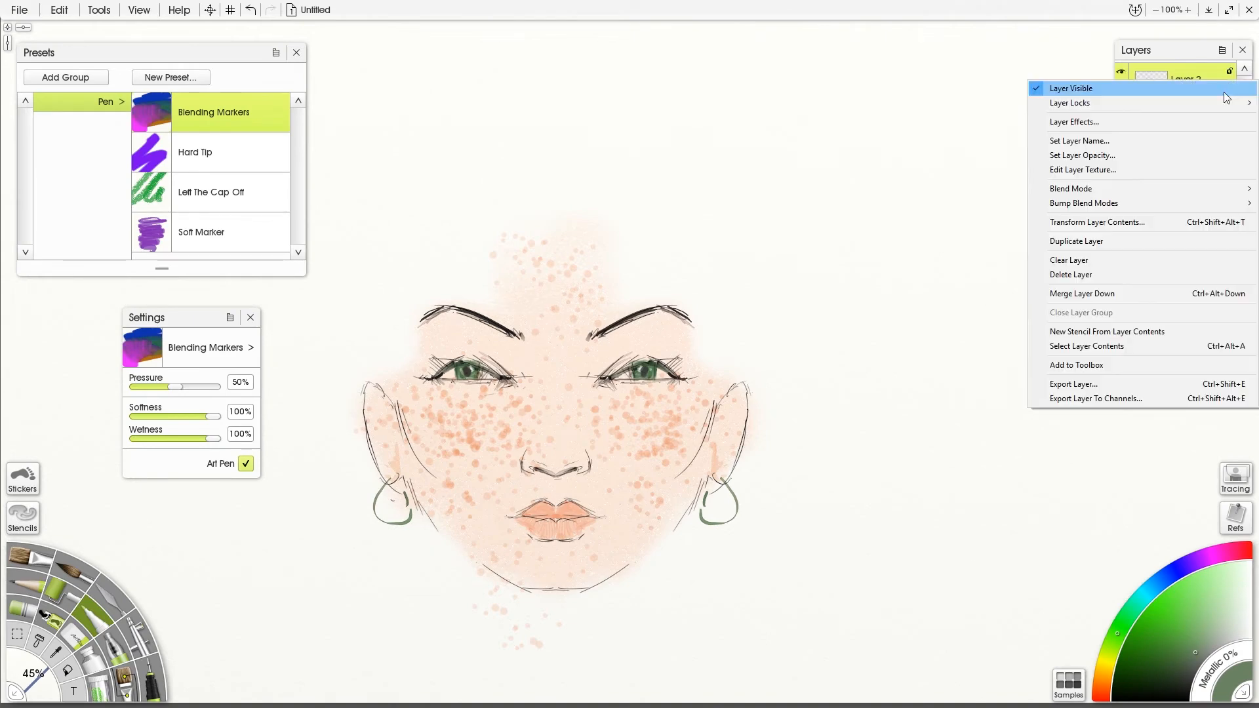
left_click(1095, 294)
Step: Start the Warp filter on the merged layer and reshape the lips and right-hand eye, using a Pinch of -22%
left_click(59, 9)
mouse_move(79, 334)
left_click(281, 396)
mouse_move(615, 518)
left_mouse_down()
mouse_move(604, 472)
mouse_move(613, 500)
mouse_move(580, 505)
left_mouse_up()
mouse_move(595, 387)
left_mouse_down()
mouse_move(624, 395)
mouse_move(666, 349)
mouse_move(661, 379)
mouse_move(632, 380)
left_mouse_up()
key("bracketright")
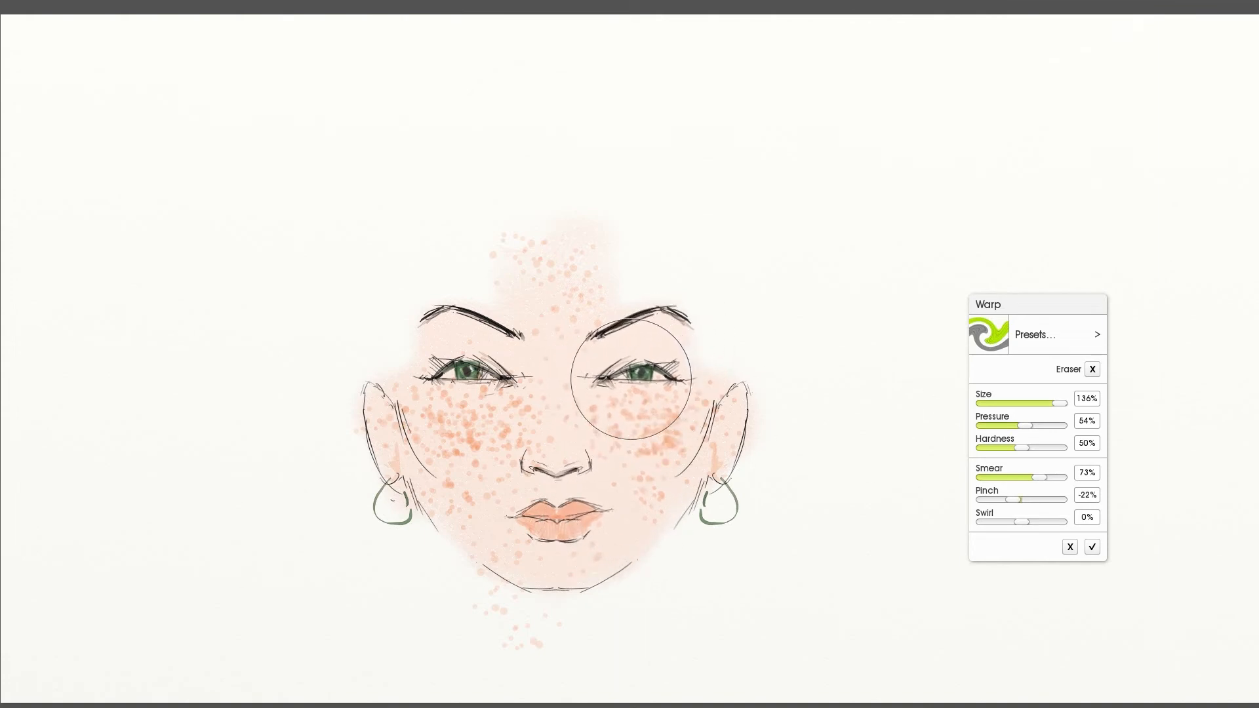
Step: Set the Warp Pinch to 12%, reshape the left-hand jaw and mouth area, and apply the filter
left_click(1026, 501)
mouse_move(468, 502)
left_mouse_down()
mouse_move(462, 514)
mouse_move(453, 504)
mouse_move(467, 492)
left_mouse_up()
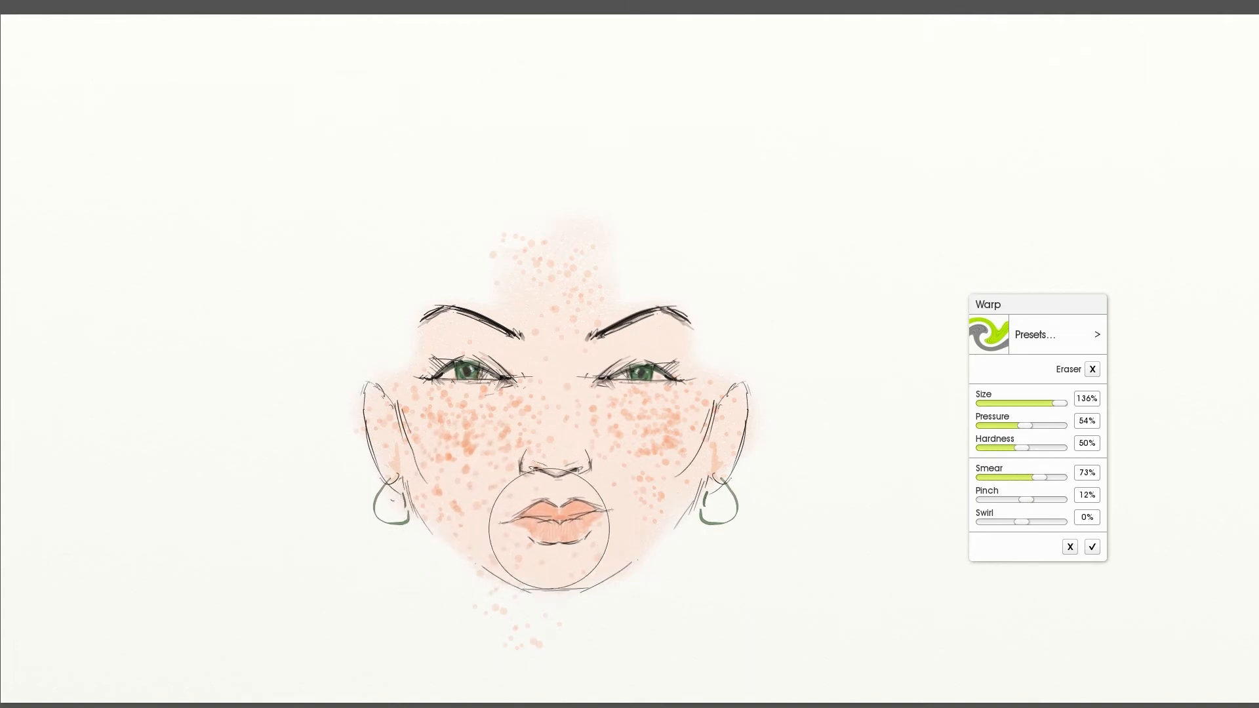
left_click(1092, 548)
left_click(59, 10)
left_click(59, 9)
key("ctrl+z")
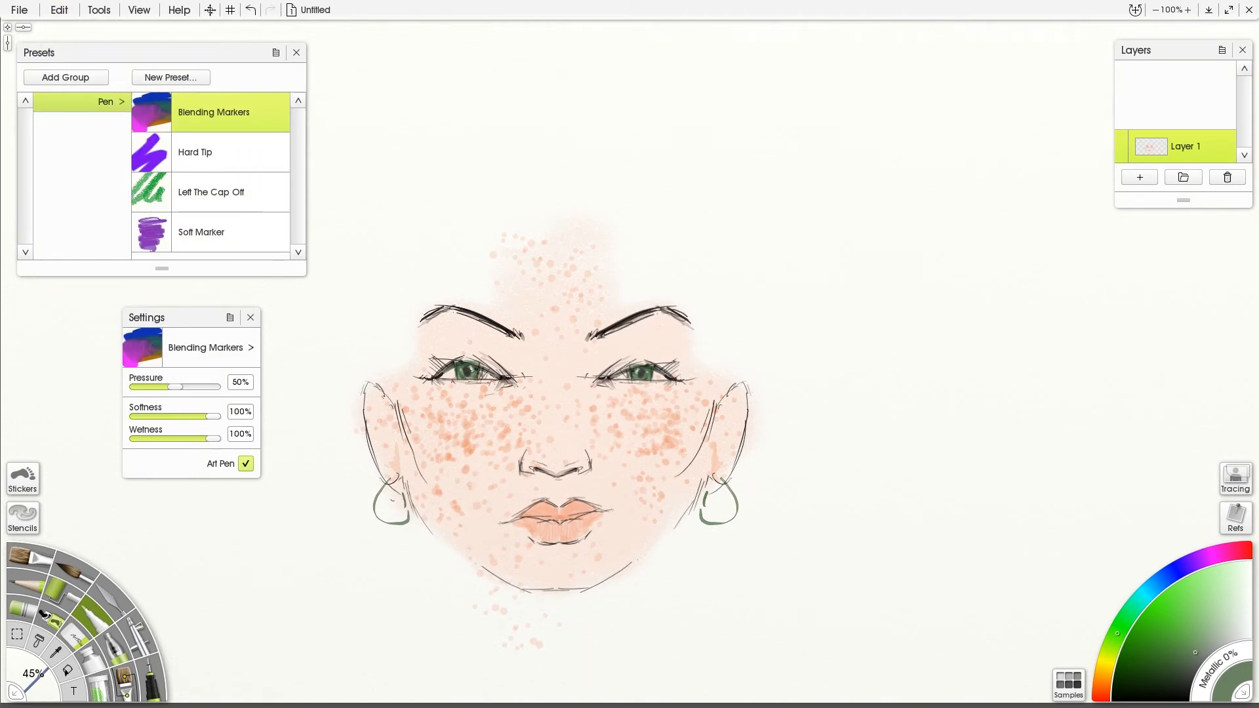
Step: Switch to the Pastel tool, add a new layer above the face and change that layer's blend mode
left_click(73, 691)
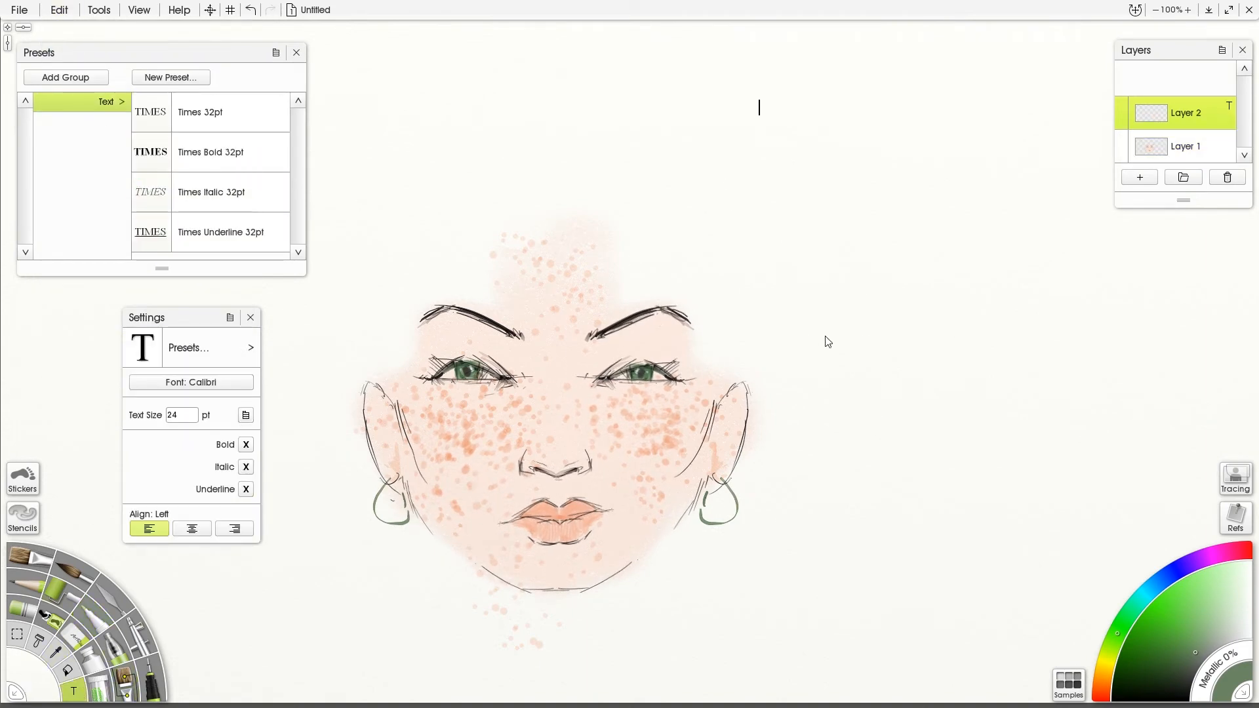
left_click(40, 598)
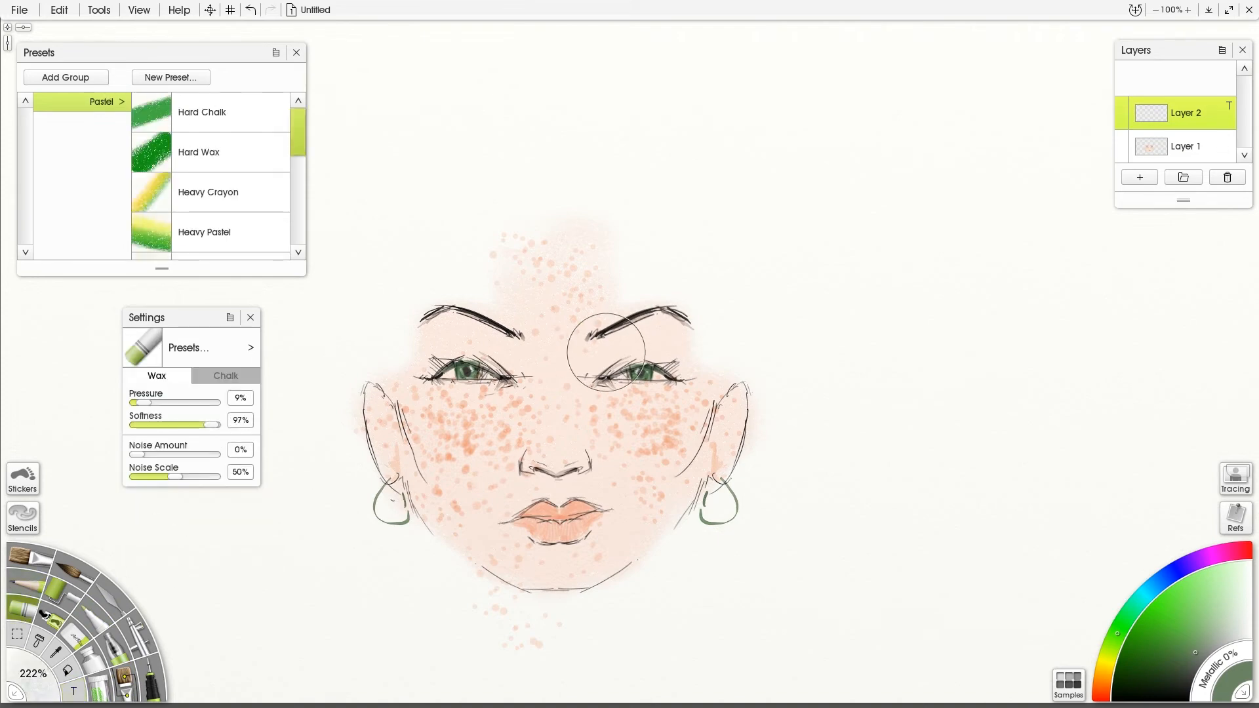
left_click(1139, 177)
right_click(1224, 91)
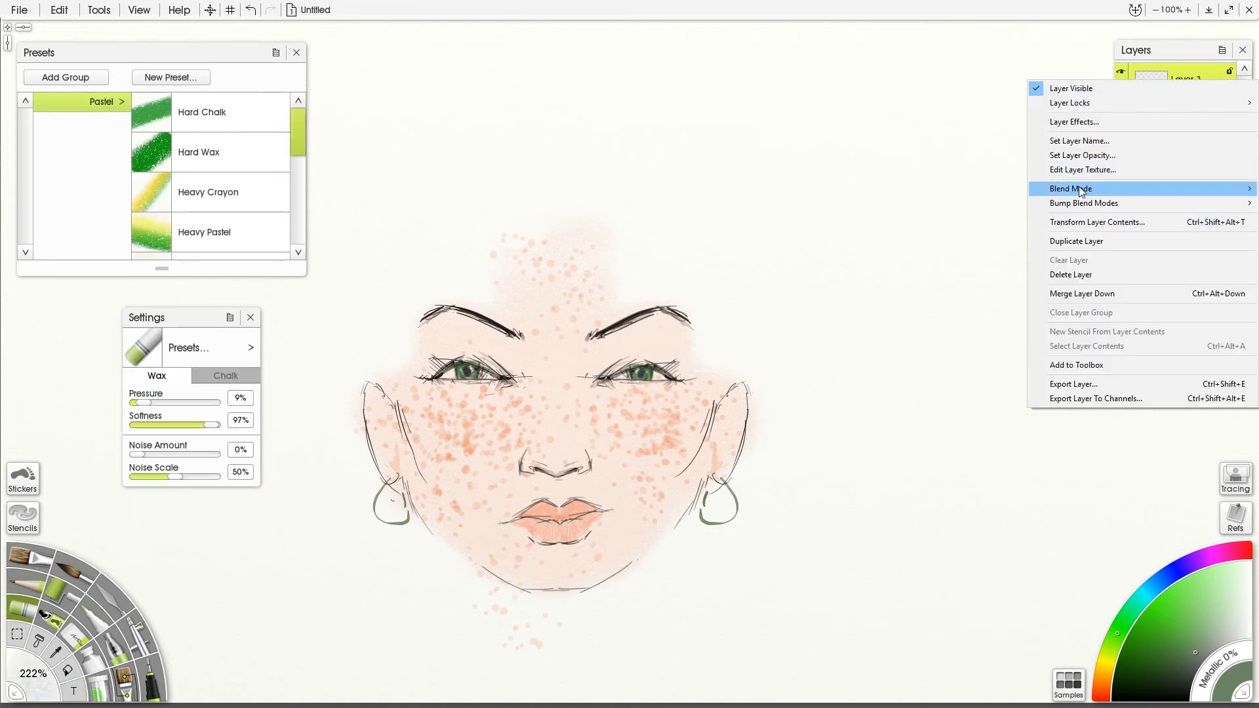
left_click(970, 419)
Step: Choose a muted violet and shade softly around the eyes with the Pastel on the blend-mode layer
left_click(1158, 587)
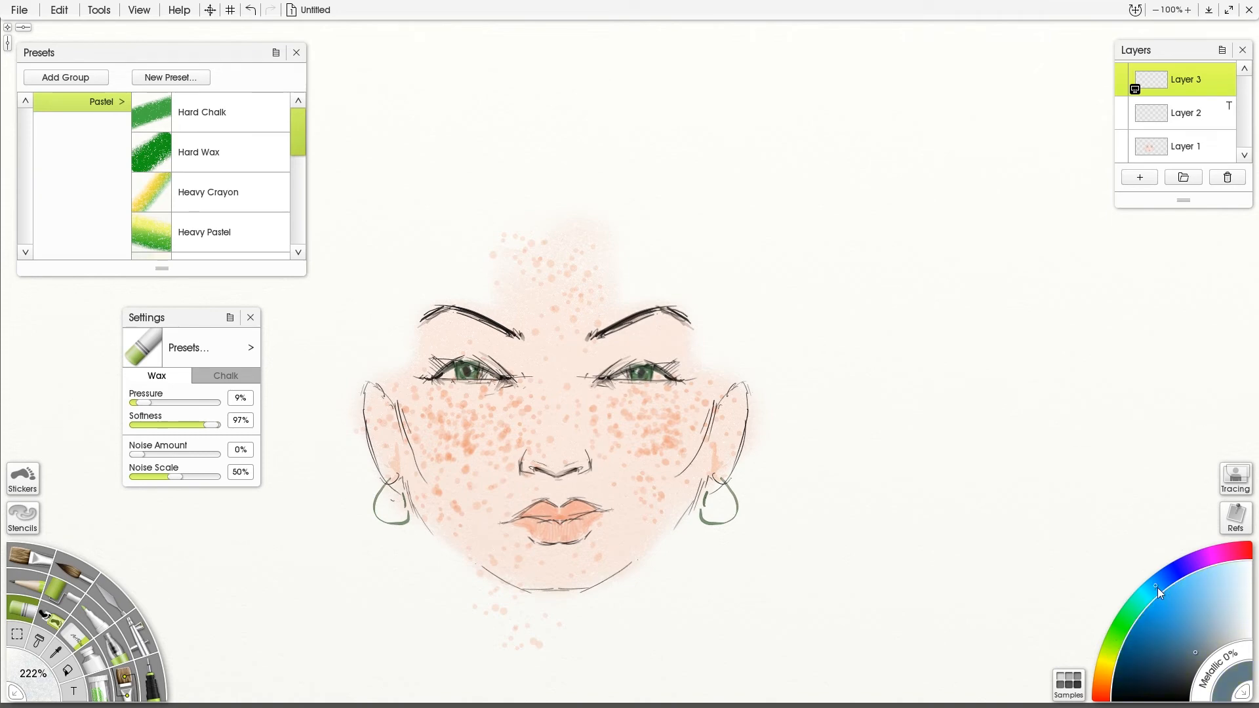
left_click_drag(1158, 587, 1193, 566)
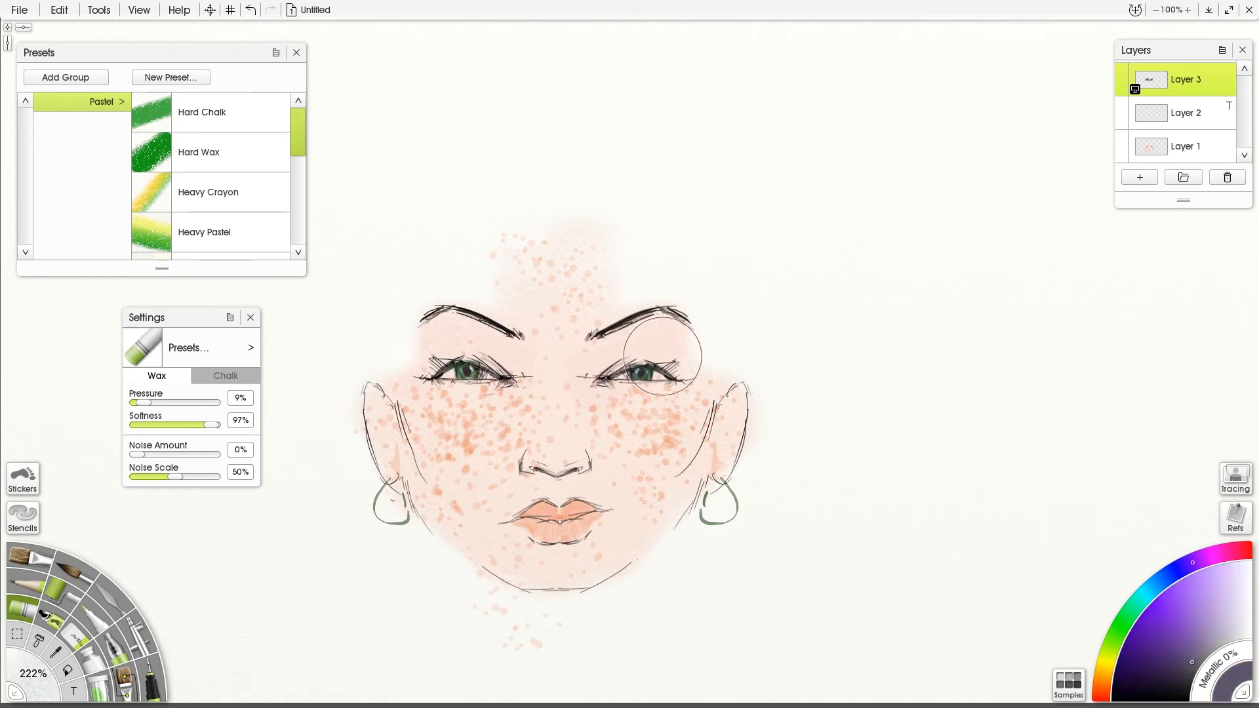
Step: Paint pale yellow highlights on the forehead and both cheeks, and tint the lips with a darker yellow
left_click(1105, 666)
left_click(1218, 618)
mouse_move(577, 266)
left_mouse_down()
mouse_move(610, 295)
mouse_move(557, 315)
left_mouse_up()
left_click_drag(659, 406, 656, 433)
left_click_drag(459, 407, 455, 433)
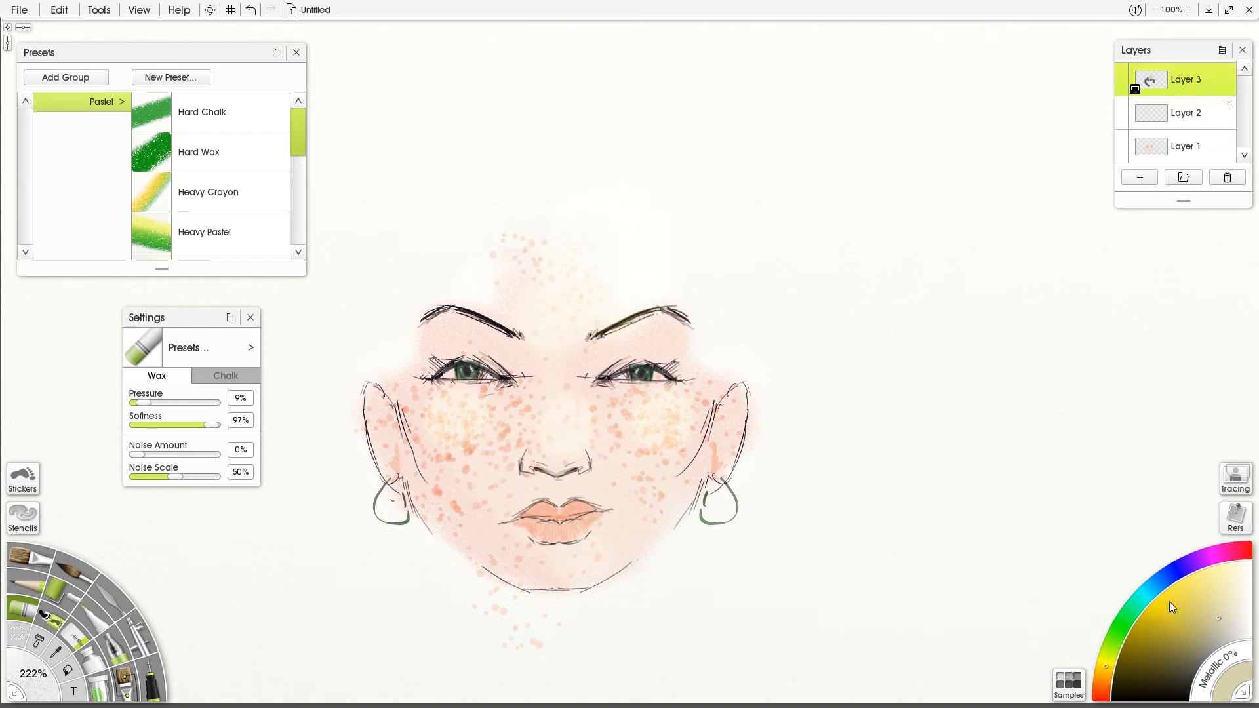
left_click(1180, 667)
left_click_drag(593, 518, 514, 521)
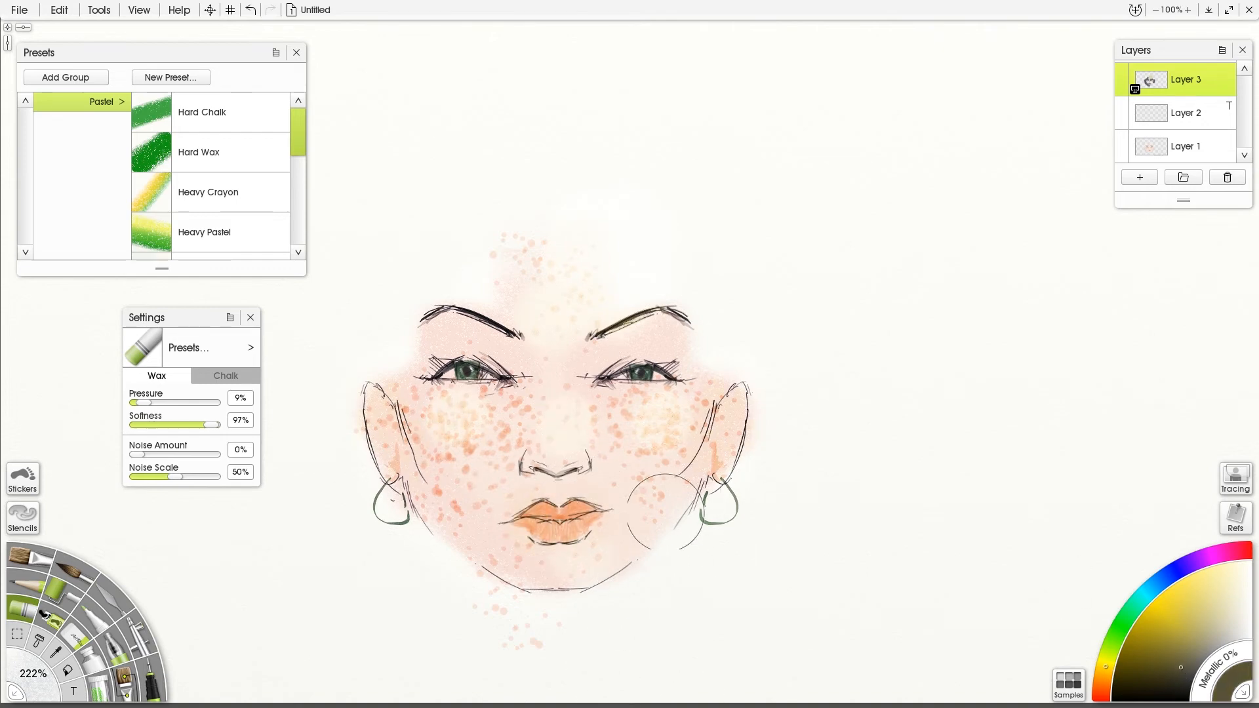
Step: Add a new layer and use a black Ink Pen to draw fine lines on the nose, outer brow ends and earrings
left_click(112, 600)
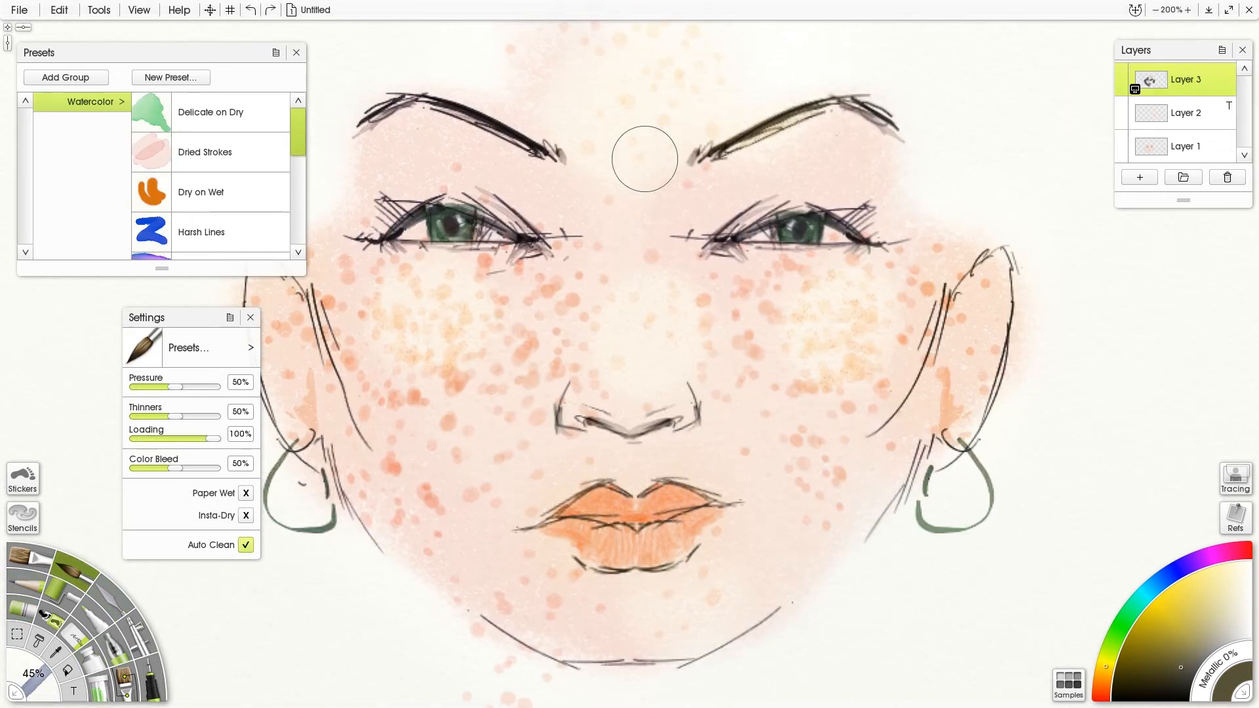
left_click(152, 685)
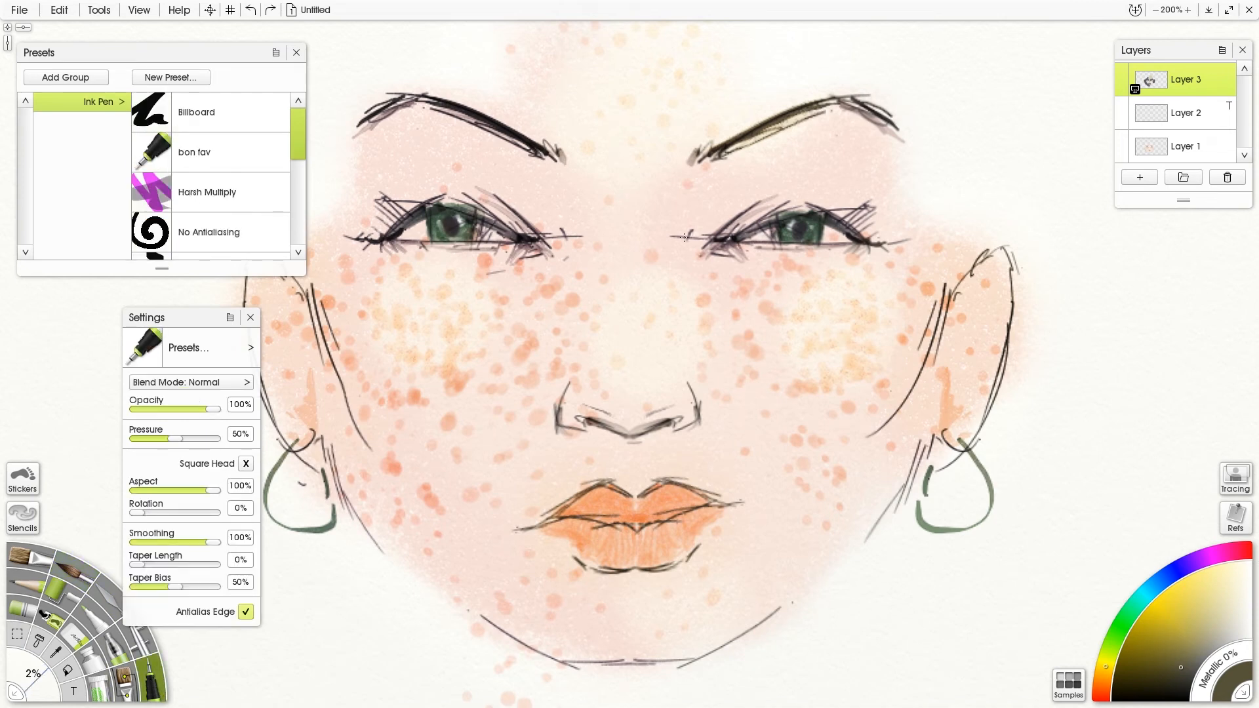
left_click(1140, 178)
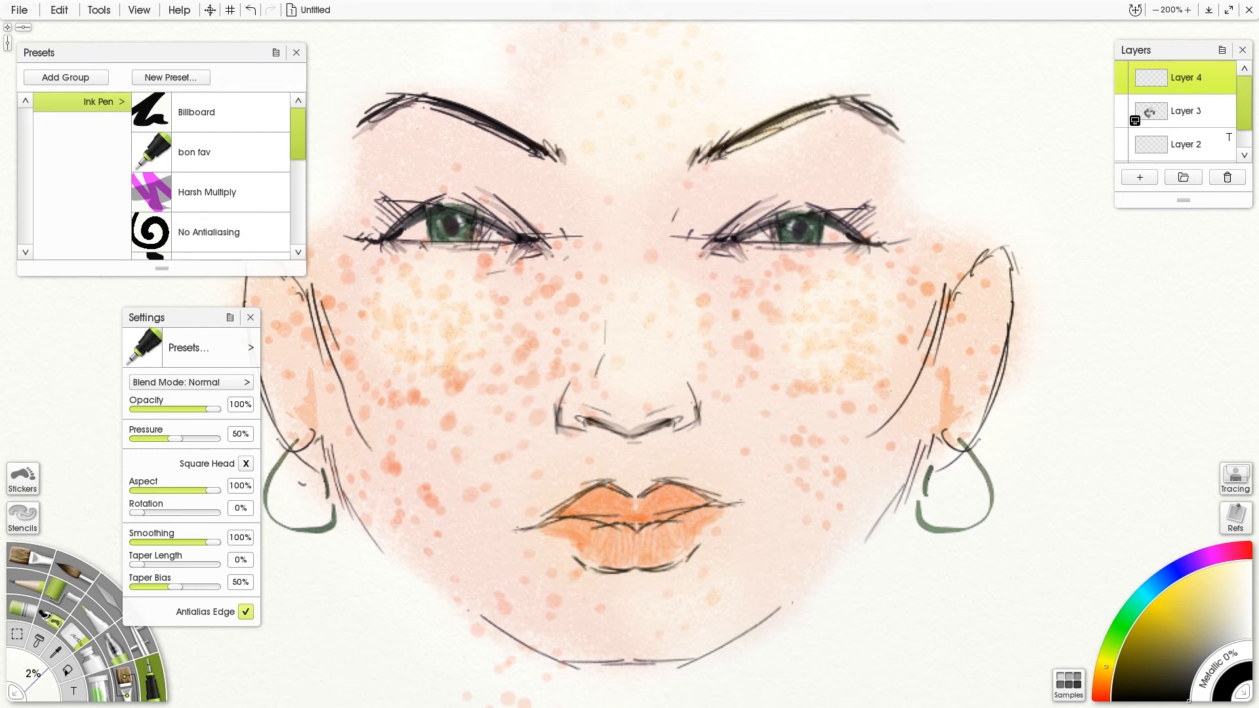
left_click_drag(827, 106, 910, 143)
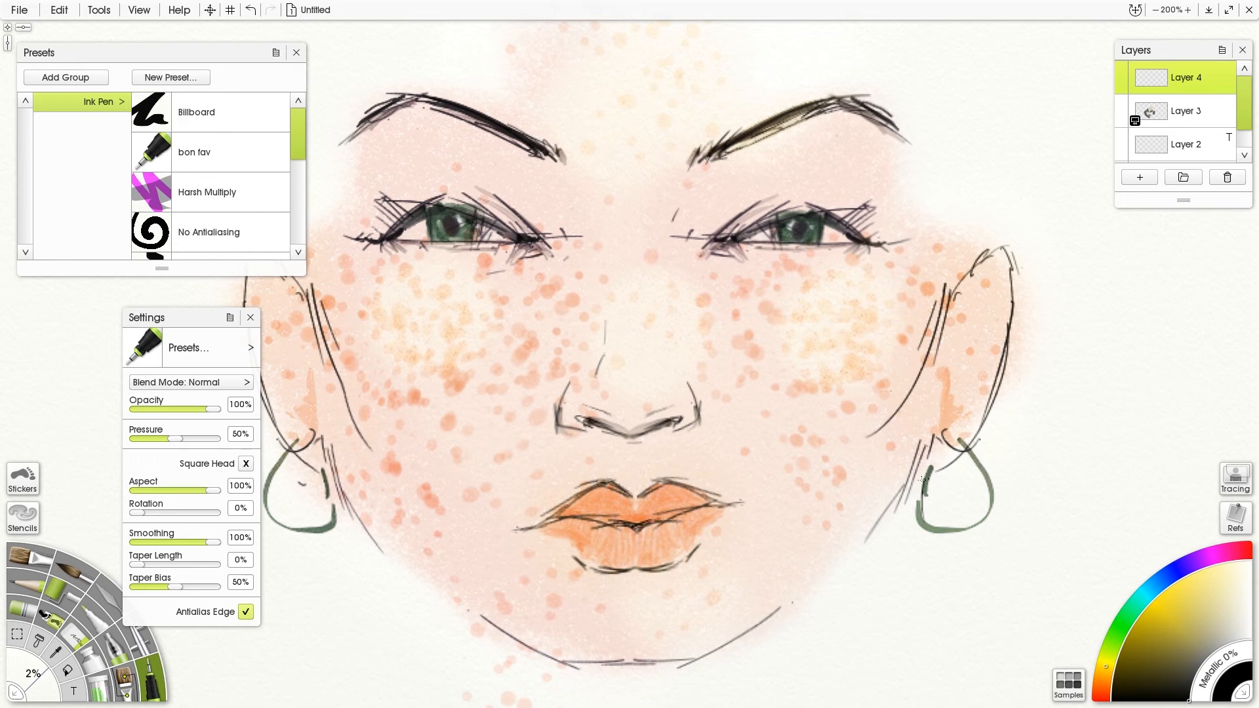
left_click_drag(931, 468, 983, 533)
left_click_drag(308, 449, 274, 524)
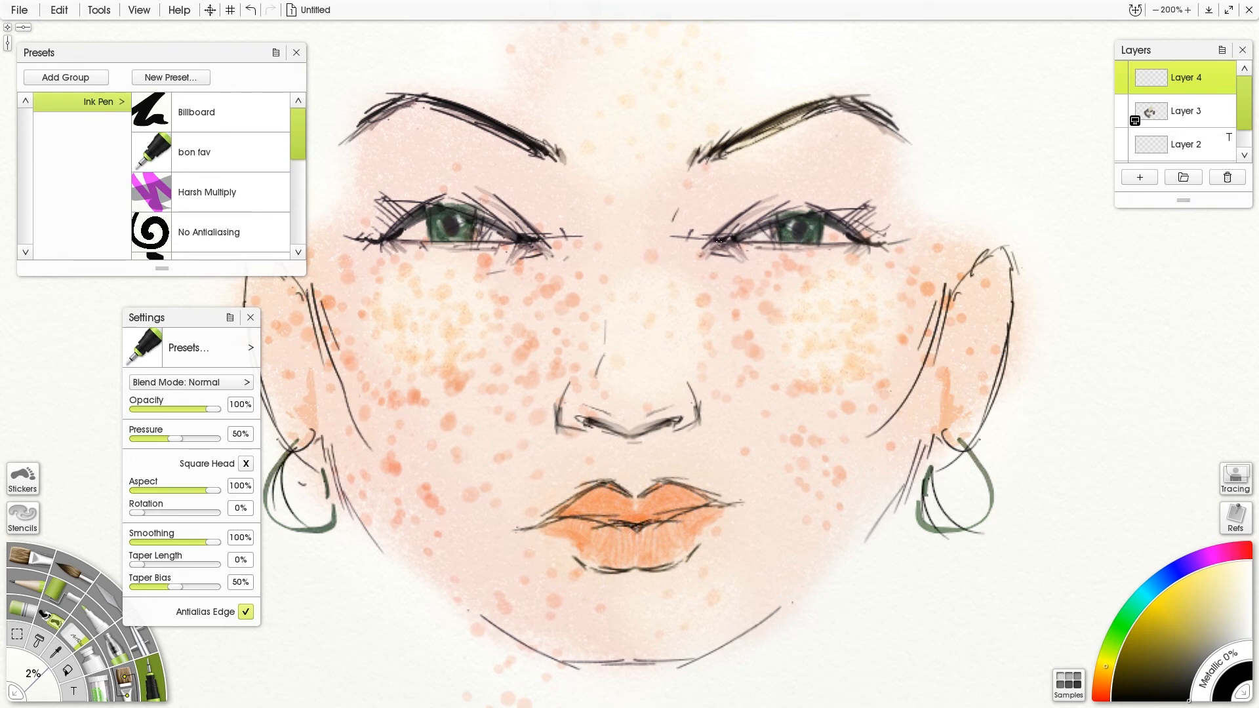
Step: Ink extra fine black lines on the eyelashes, ears, jaw, lips and chin
left_click_drag(745, 230, 832, 215)
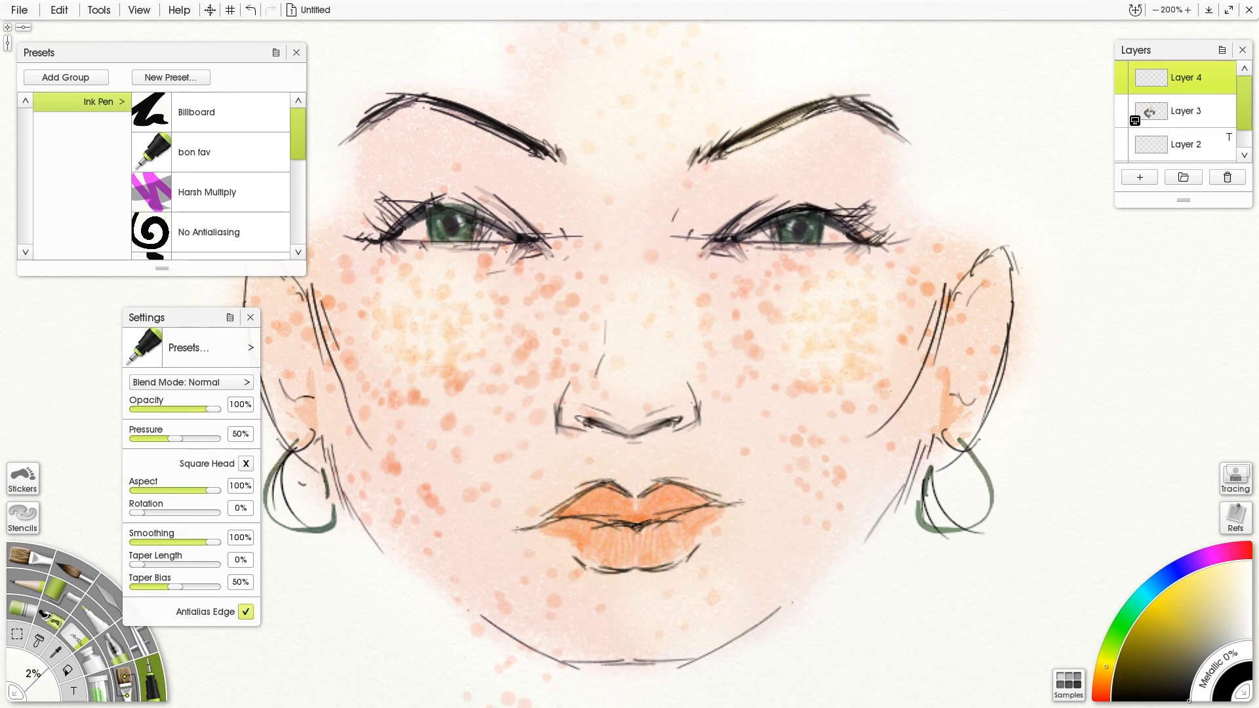
left_click_drag(864, 505, 898, 358)
left_click_drag(946, 329, 878, 408)
left_click_drag(649, 507, 713, 504)
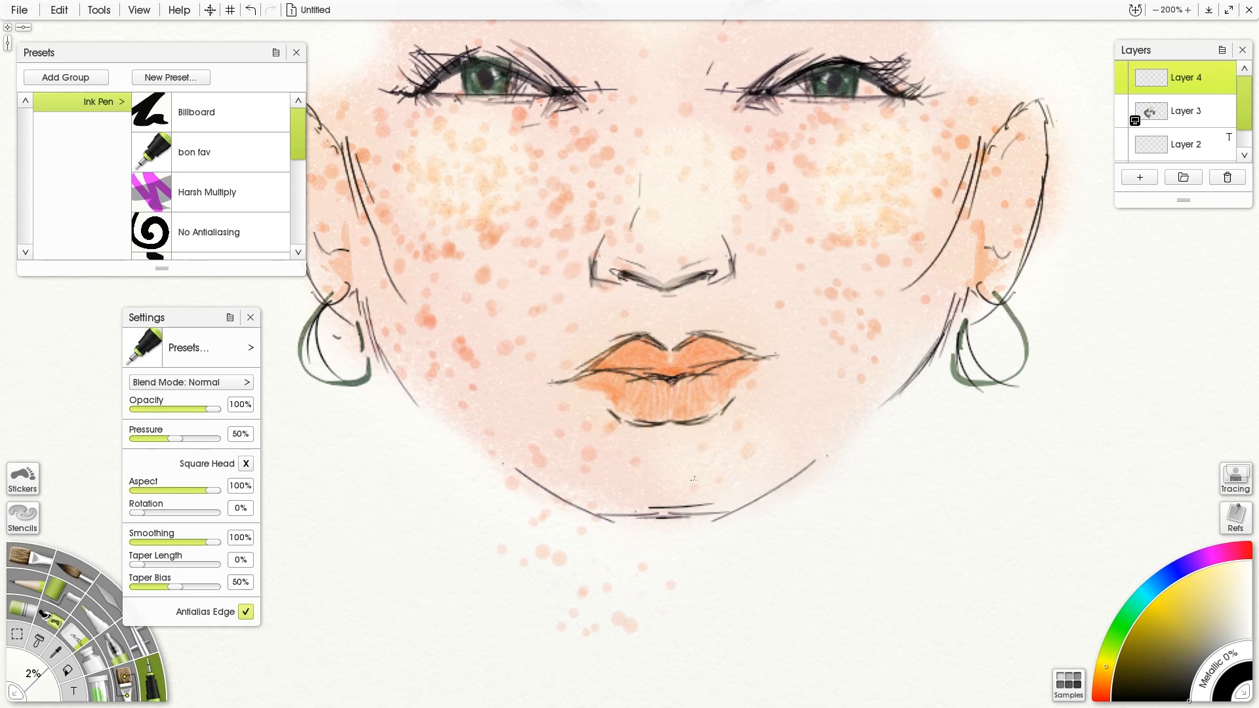
left_click_drag(676, 437, 694, 440)
left_click_drag(688, 446, 669, 477)
Step: Ink hatching around the nose, right-hand eyelid, ear and mouth corner in sampled skin and lip tones, and smudge and erase the mouth-corner strokes
left_click(456, 346, "alt")
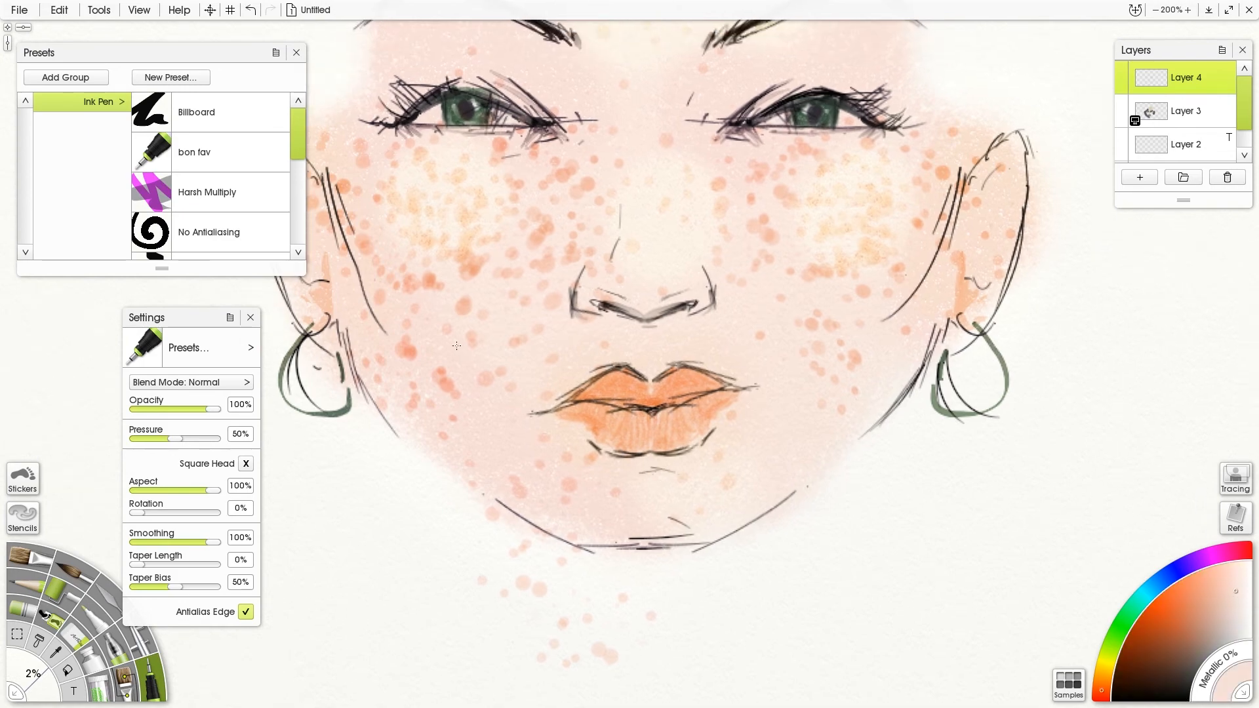
left_click(651, 457, "alt")
left_click_drag(657, 301, 639, 365)
left_click_drag(643, 358, 636, 373)
left_click_drag(690, 181, 599, 299)
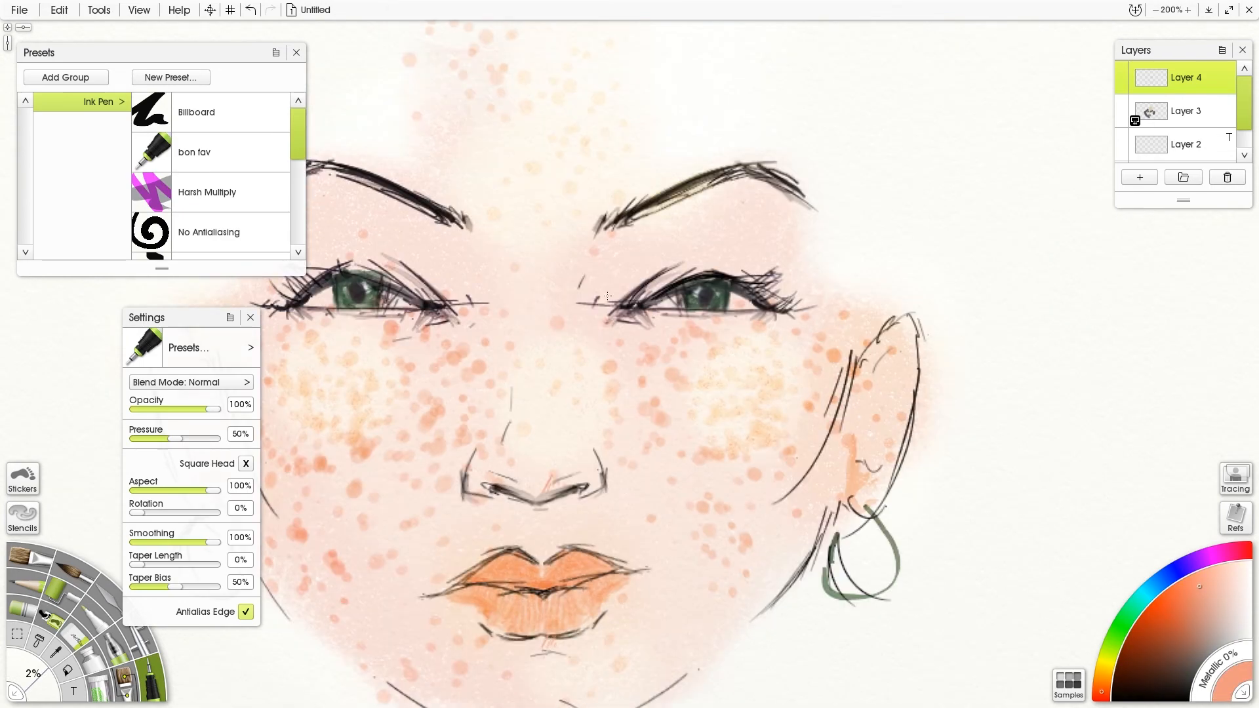
left_click_drag(648, 559, 759, 487)
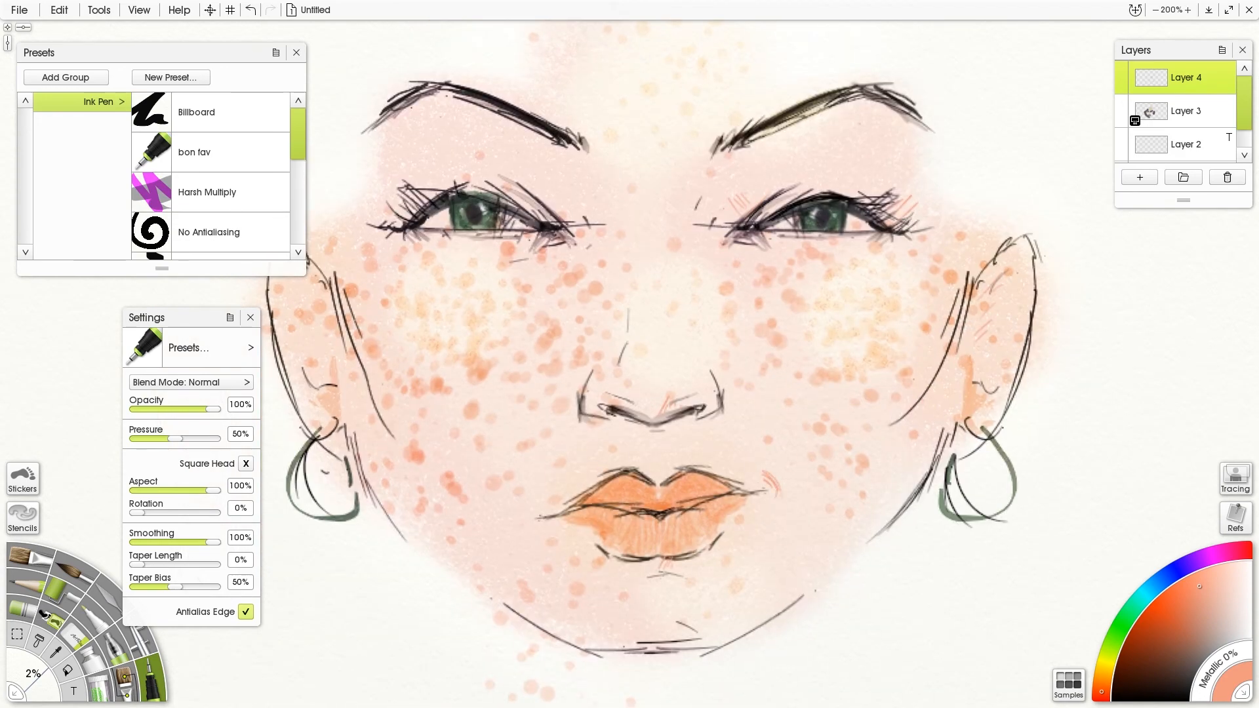
left_click(105, 597)
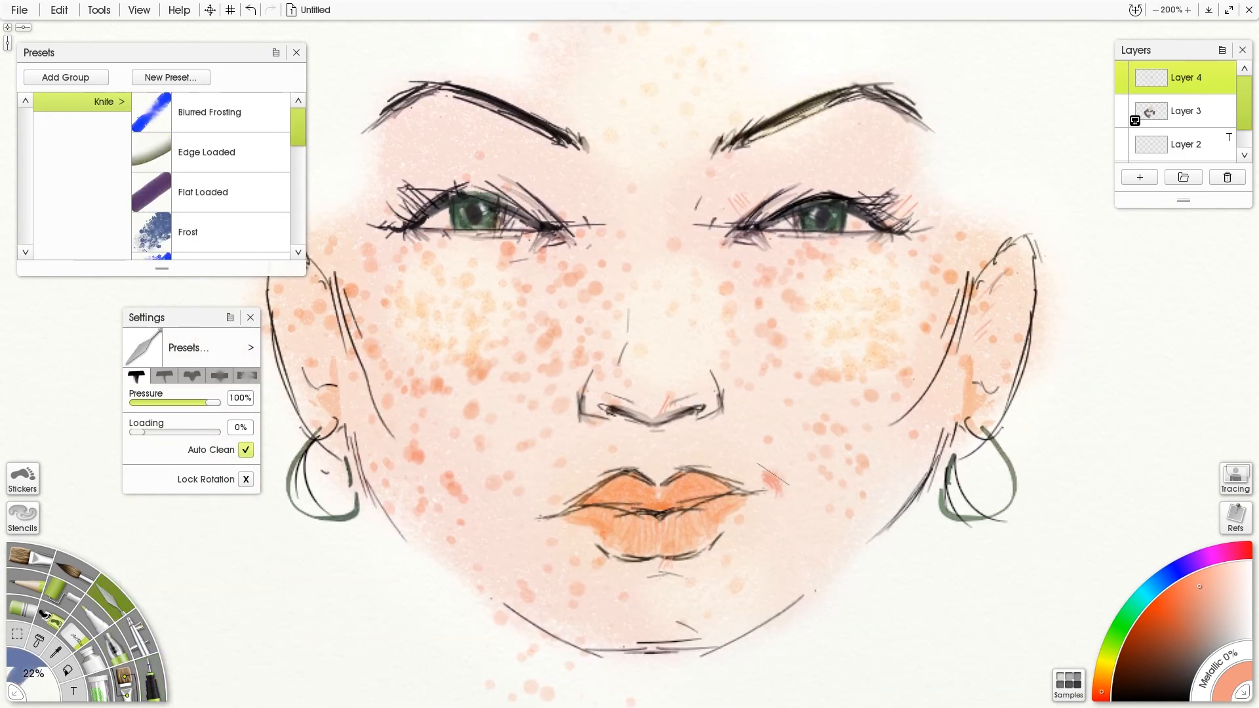
key("e")
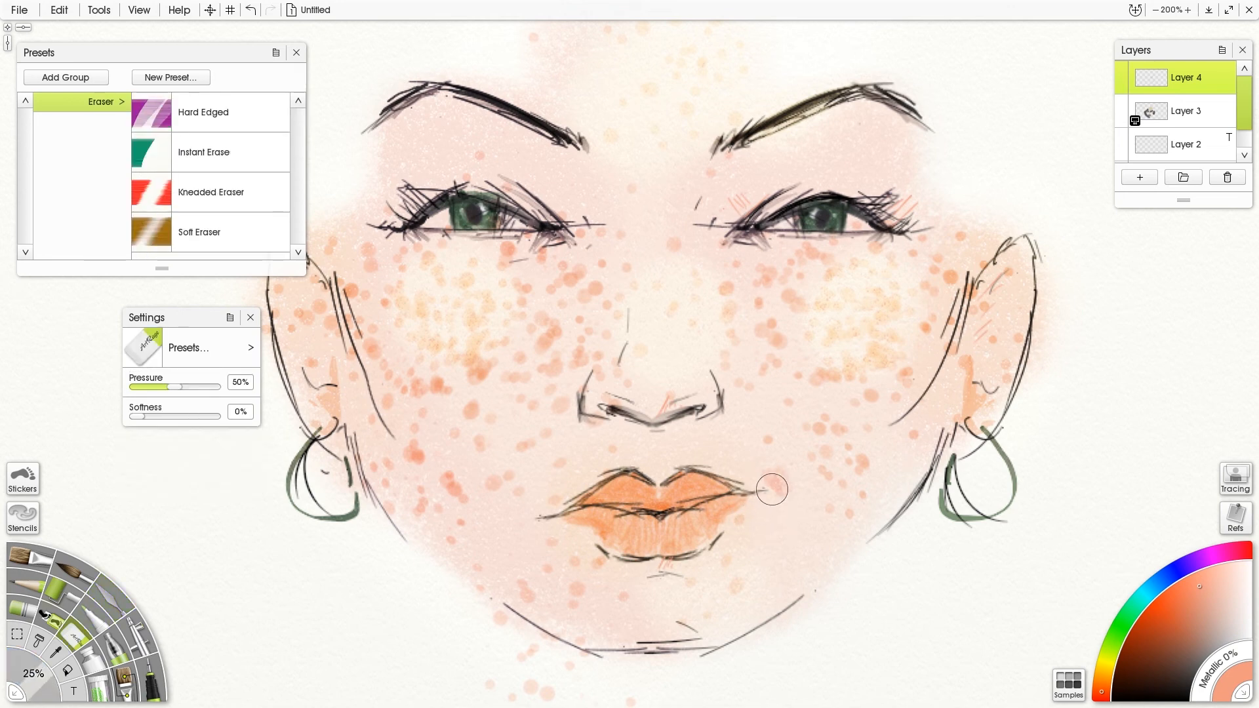
Step: Touch up the left-hand eye with a small Pastel, using sampled colours and adding a light highlight in the iris
left_click(23, 609)
left_click_drag(630, 246, 396, 289)
left_click(413, 282, "alt")
mouse_move(443, 223)
left_mouse_down()
mouse_move(460, 213)
mouse_move(486, 240)
left_mouse_up()
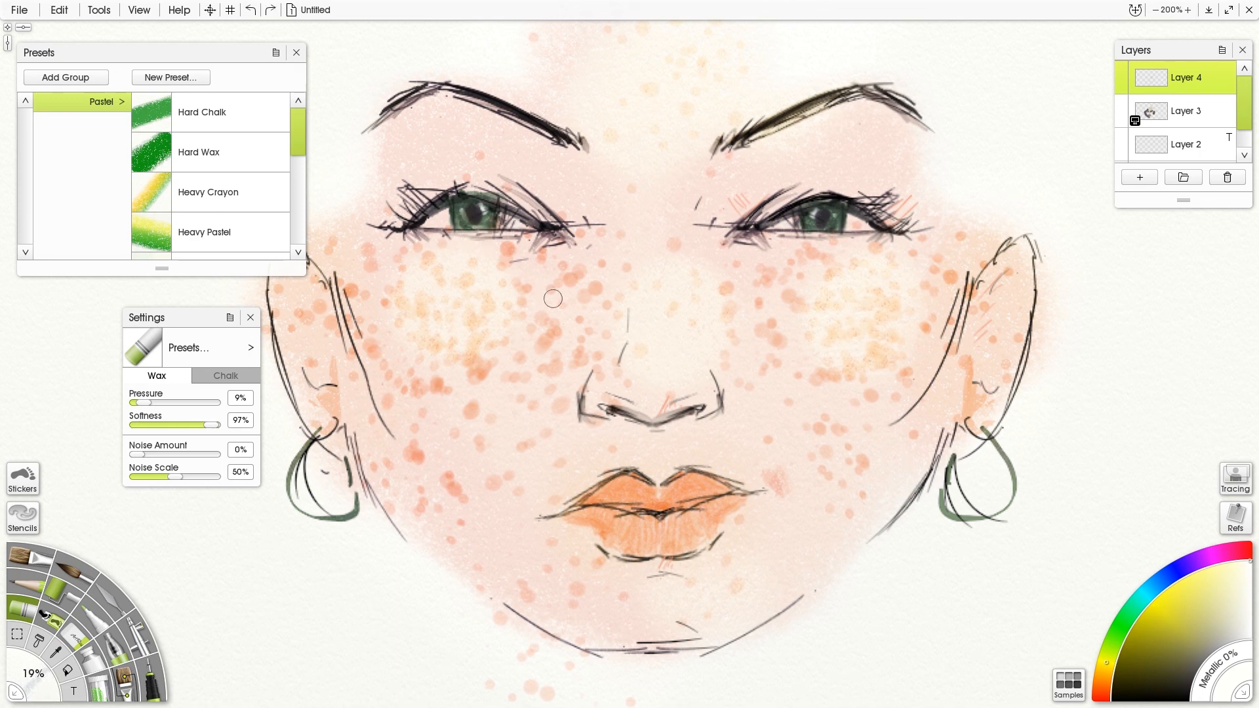
left_click(474, 212, "alt")
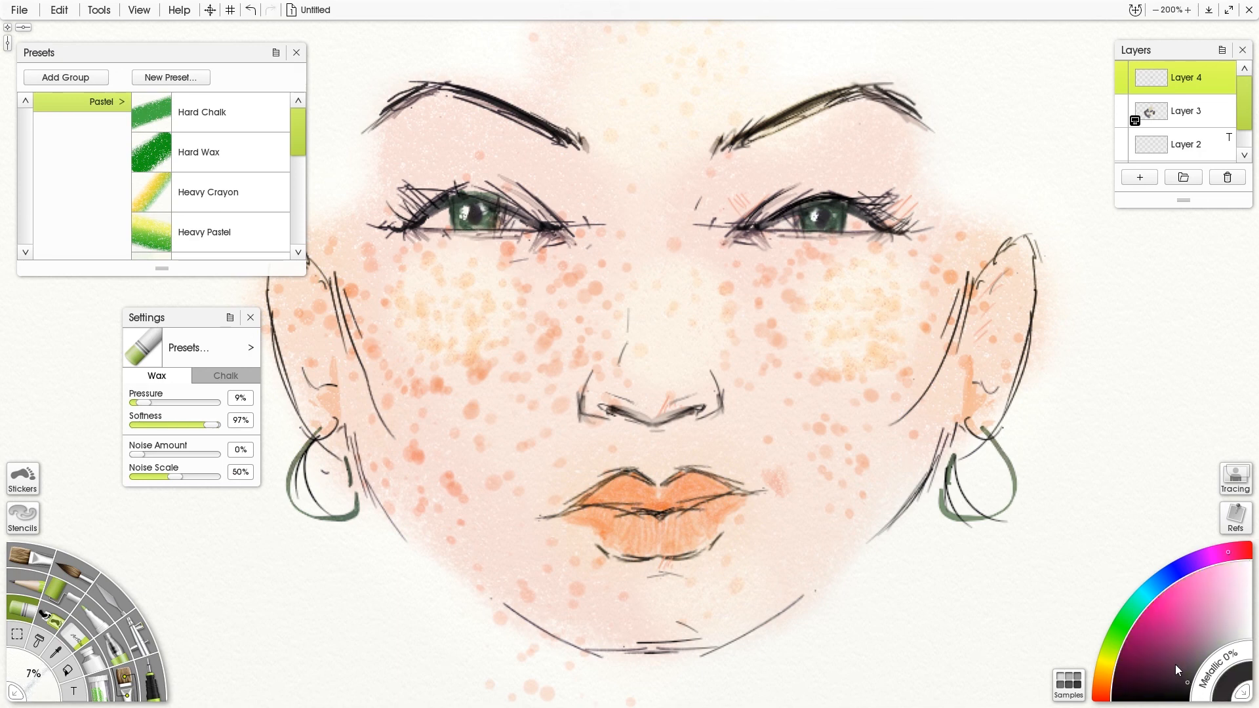